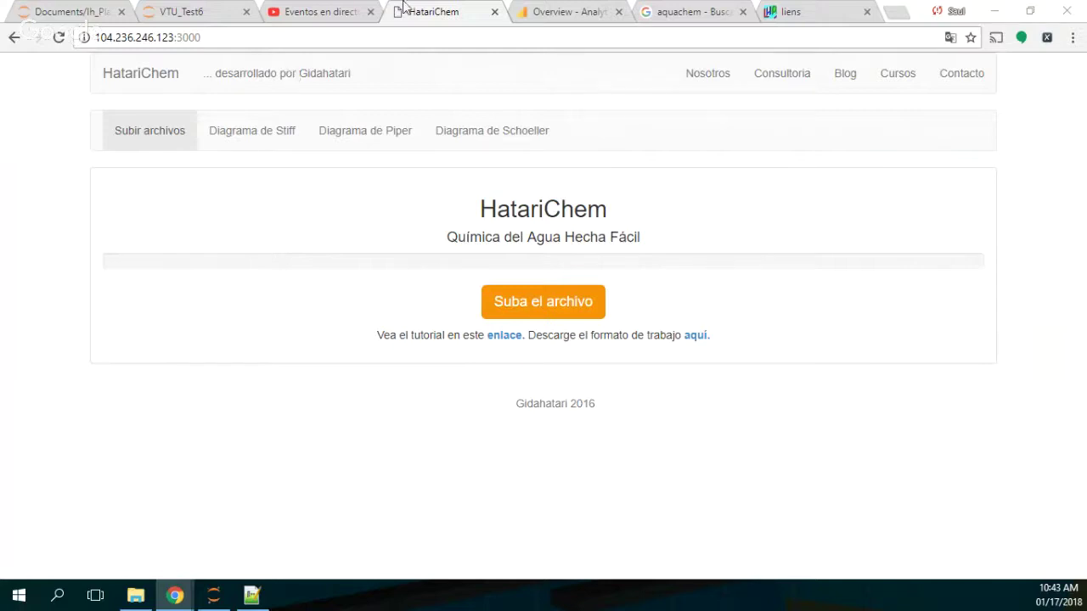
Download the HatariChem_FormatodeTrabajo .xlsx template via the 'aquí' link and reveal it in Descargas.
{"action": "left_click", "coordinate": [212, 38]}
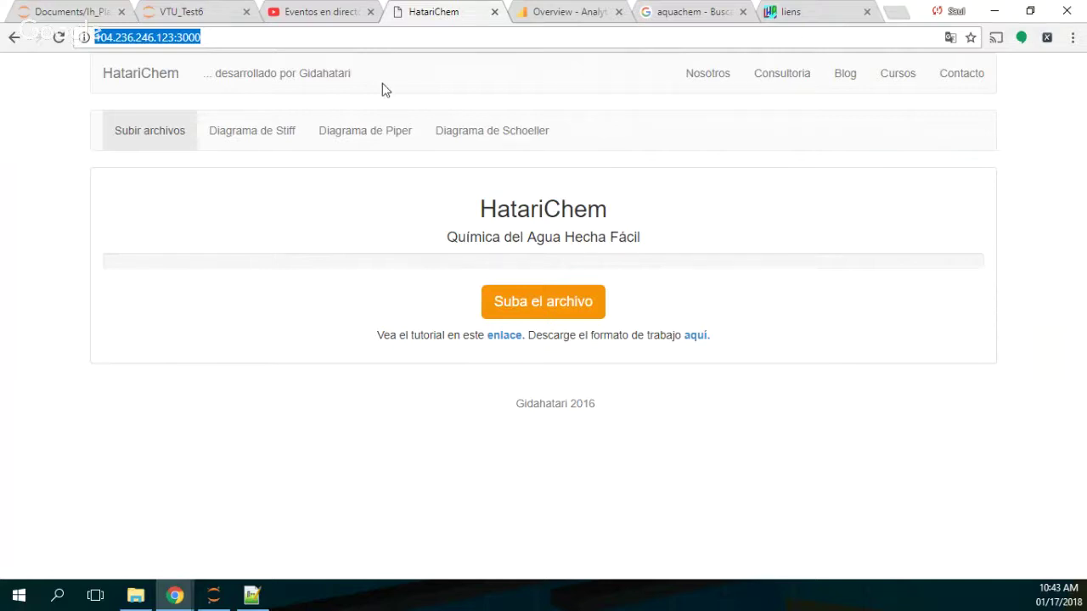
{"action": "left_click", "coordinate": [693, 338]}
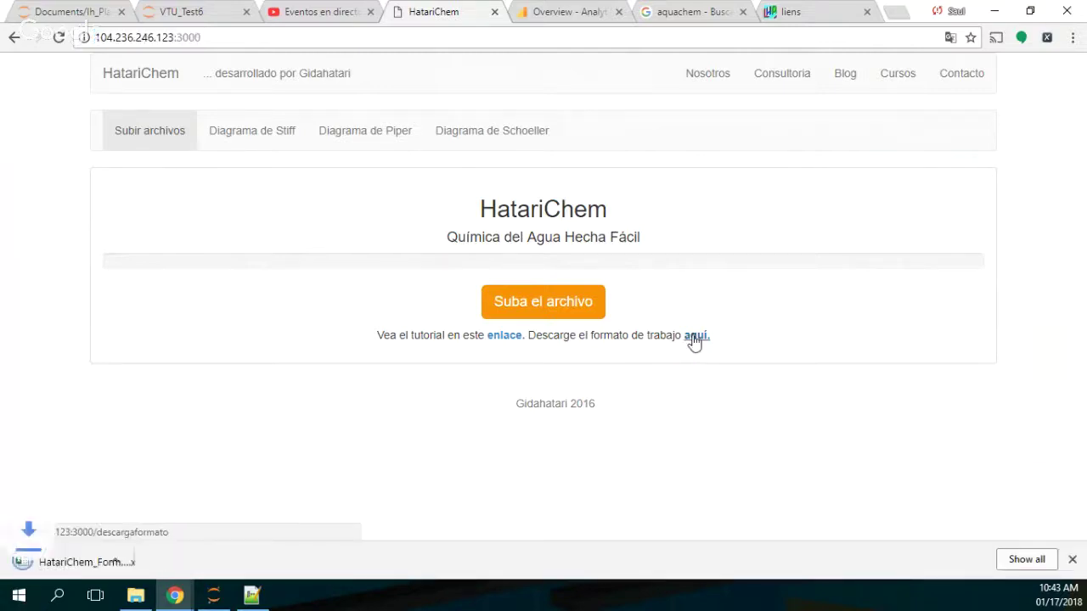
{"action": "left_click", "coordinate": [165, 562]}
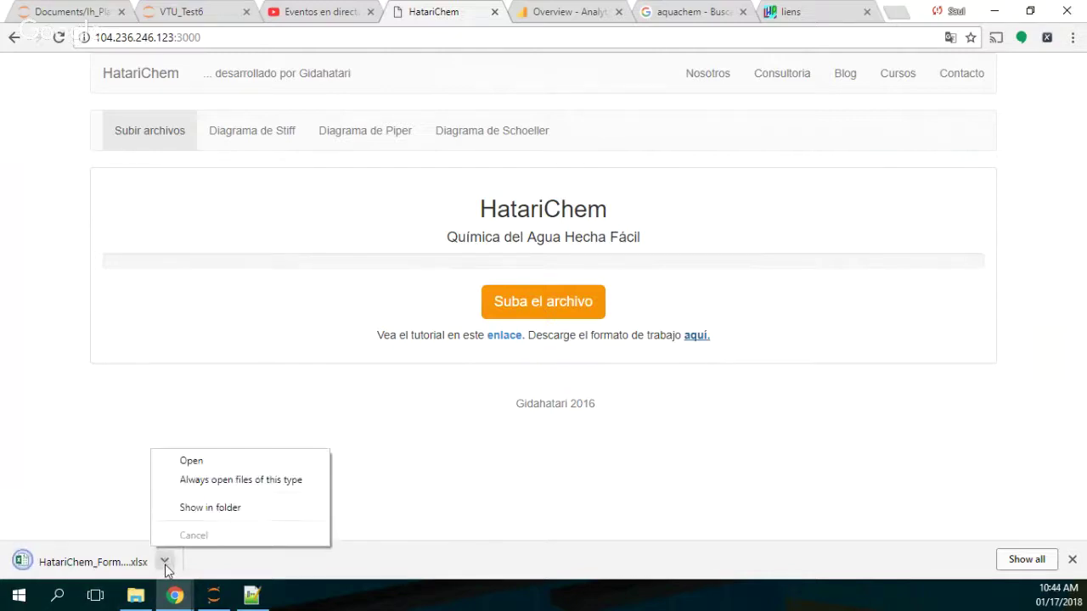
{"action": "left_click", "coordinate": [187, 509]}
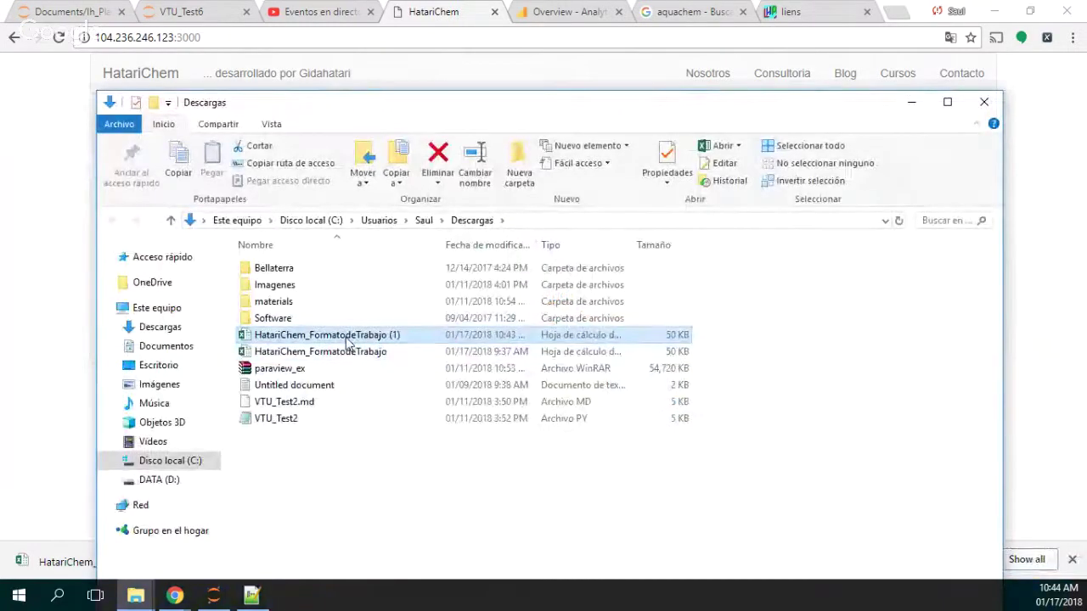
Open HatariChem_FormatodeTrabajo.xlsx from the Descargas folder in Excel.
{"action": "left_click", "coordinate": [345, 338]}
{"action": "right_click", "coordinate": [346, 338]}
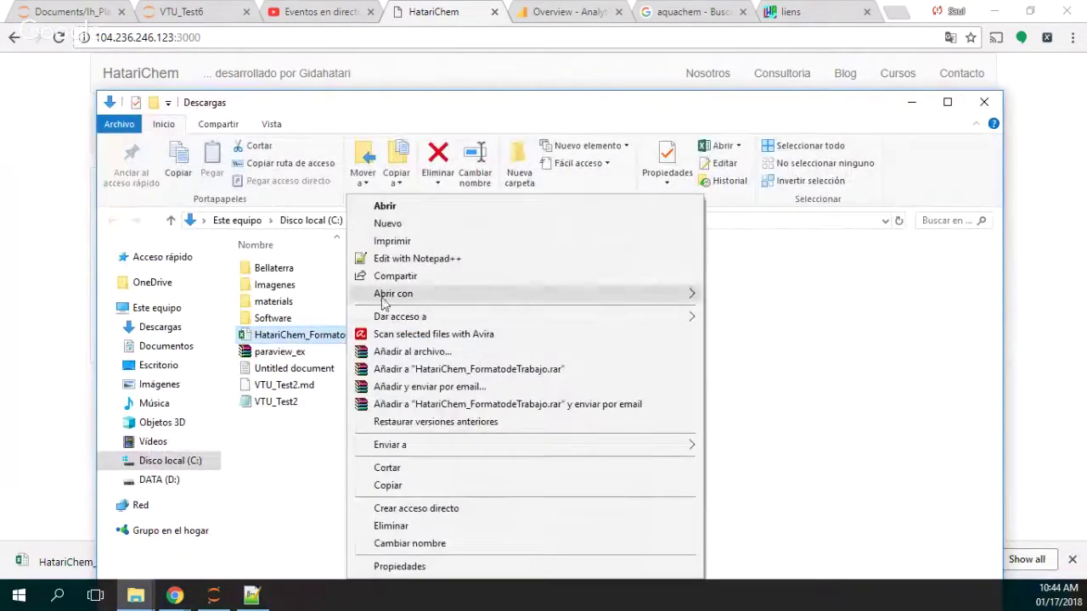
{"action": "double_click", "coordinate": [308, 343]}
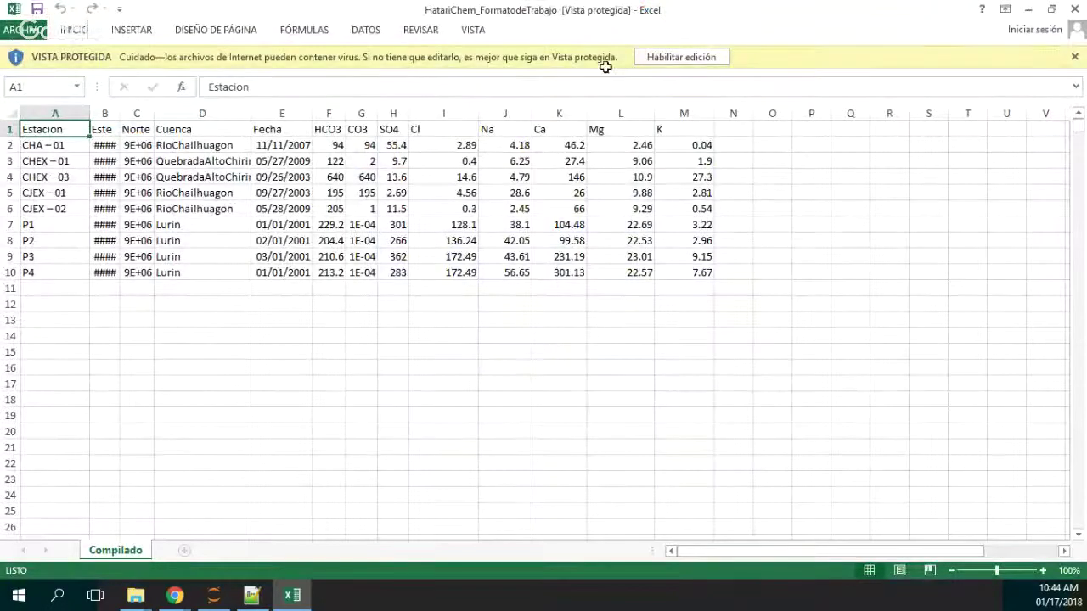
Dismiss the Office activation notice and enable editing of the downloaded workbook.
{"action": "left_click", "coordinate": [681, 61]}
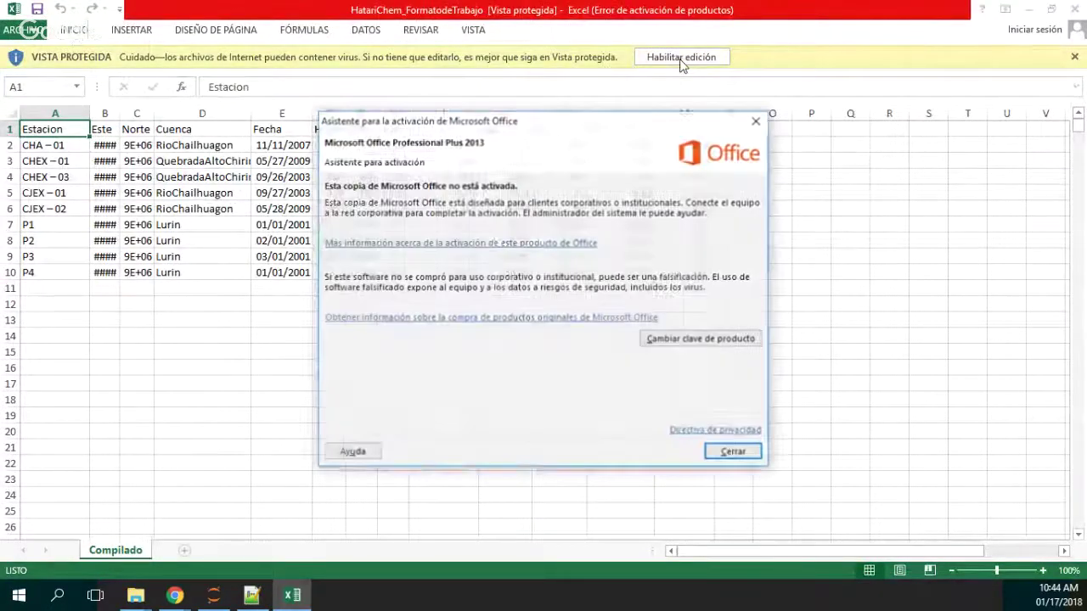
{"action": "left_click", "coordinate": [756, 120]}
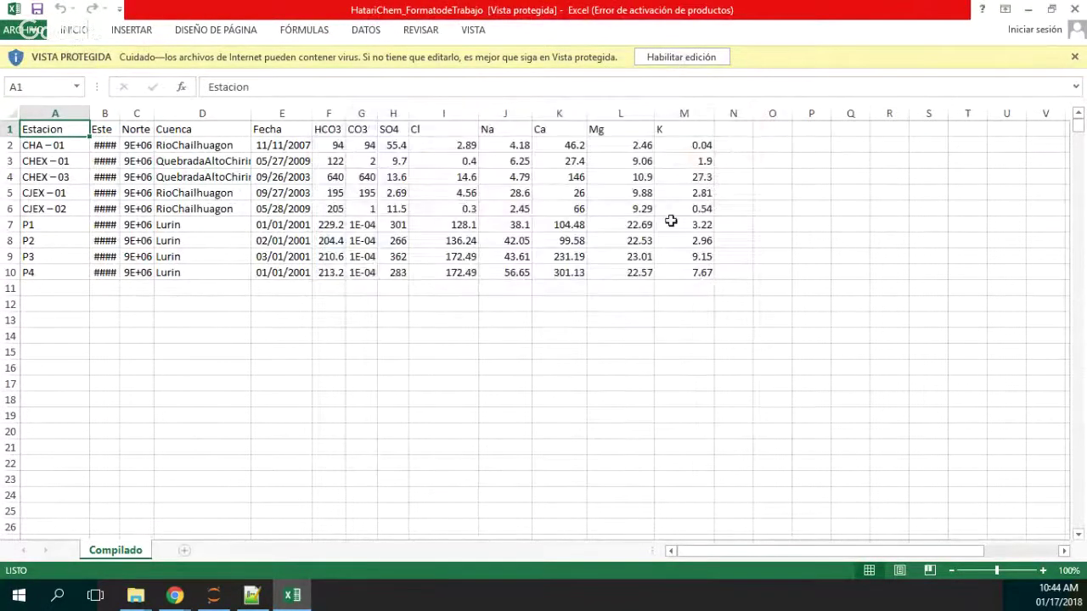
{"action": "left_click", "coordinate": [679, 58]}
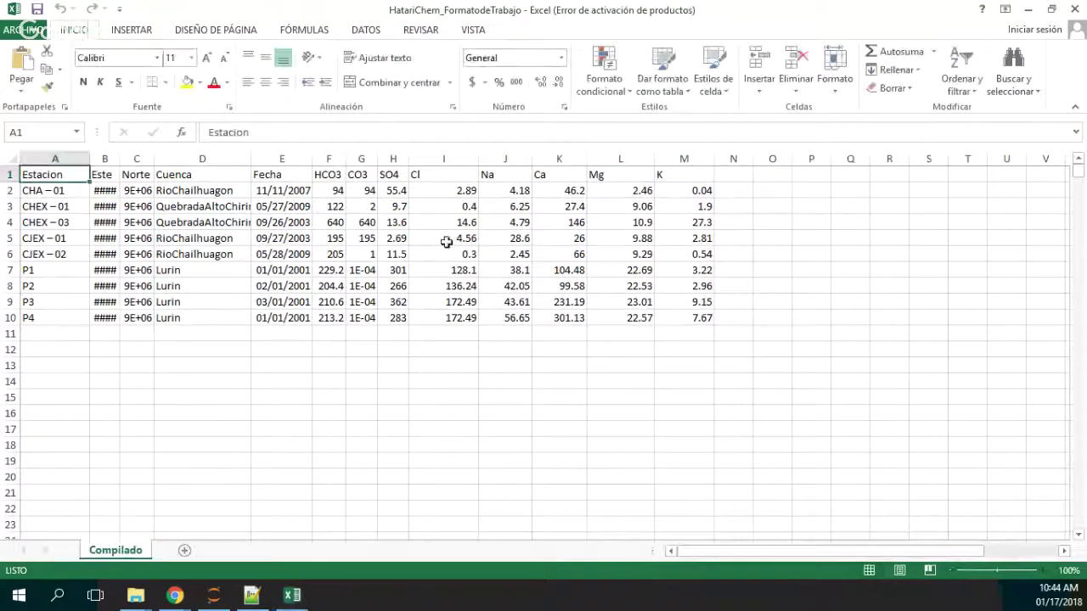
Autofit column B to show full Este values and select the P4 sample row.
{"action": "left_click", "coordinate": [270, 252]}
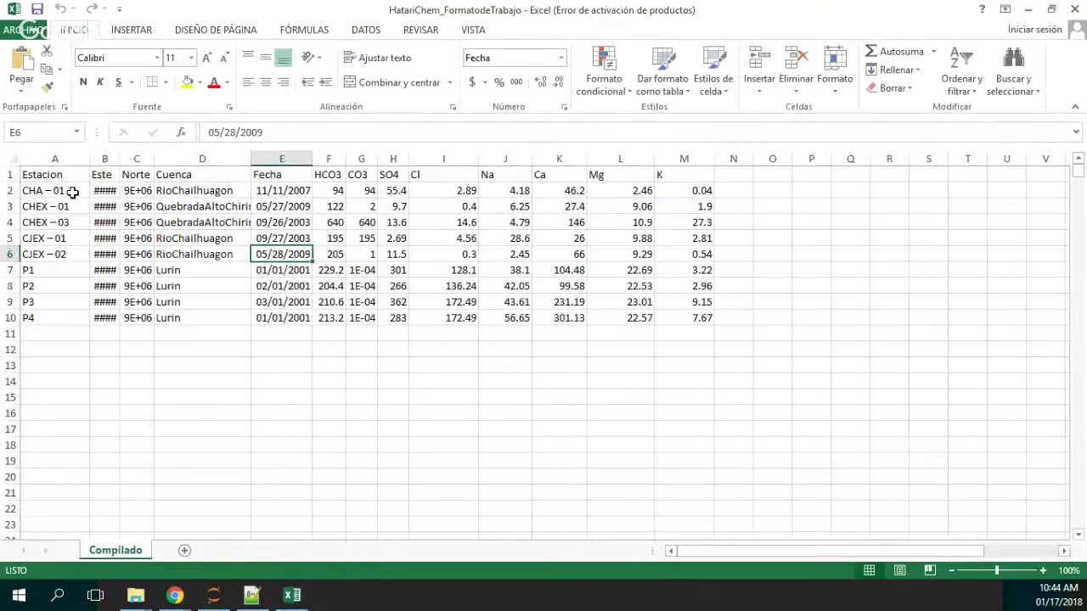
{"action": "left_click_drag", "start_coordinate": [42, 174], "coordinate": [51, 317]}
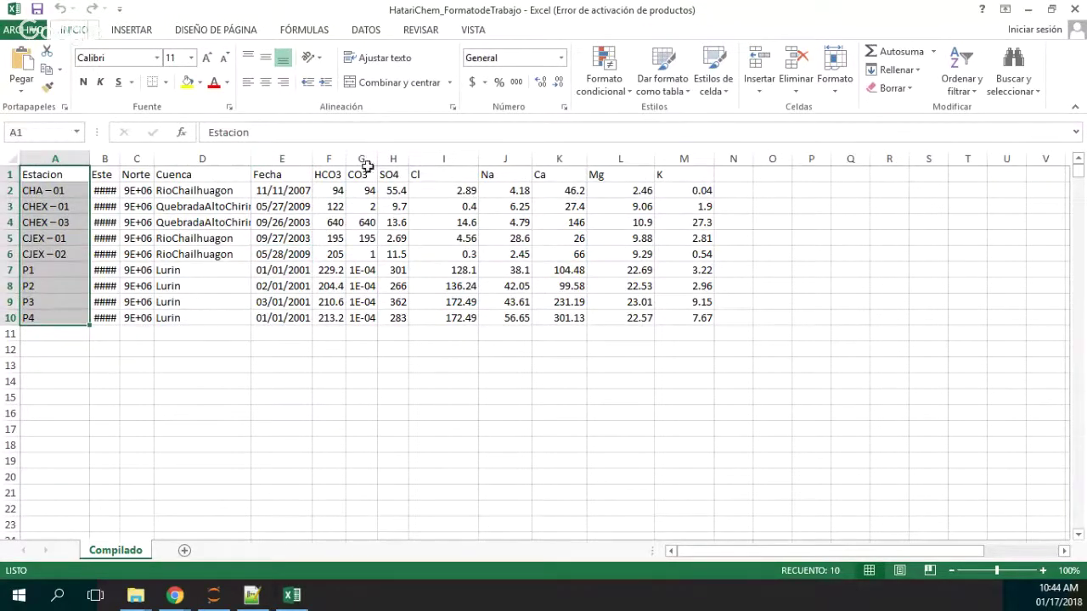
{"action": "left_click_drag", "start_coordinate": [323, 173], "coordinate": [684, 329]}
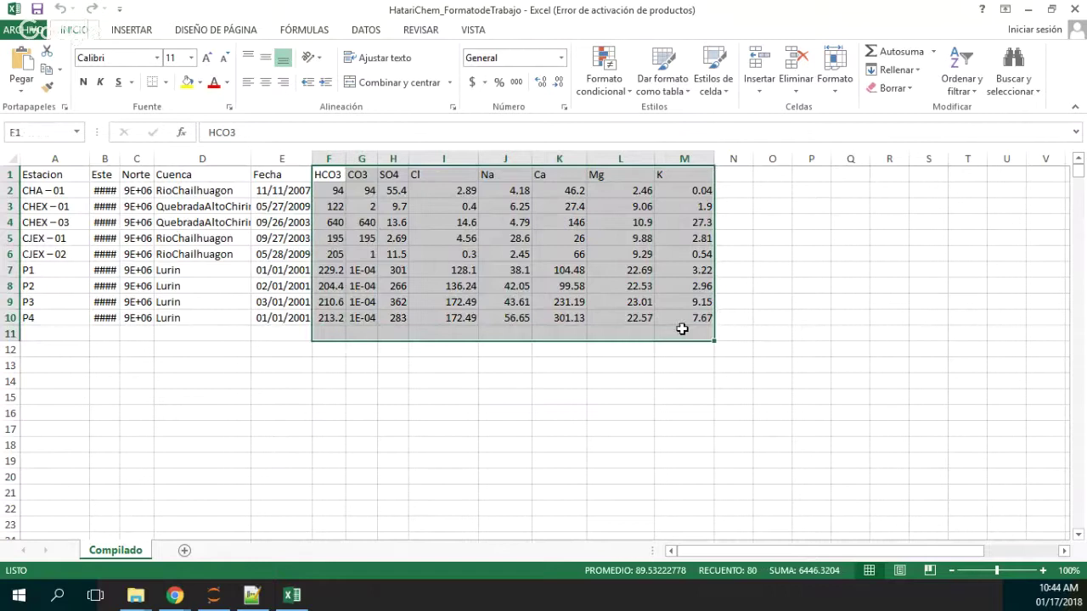
{"action": "double_click", "coordinate": [122, 160]}
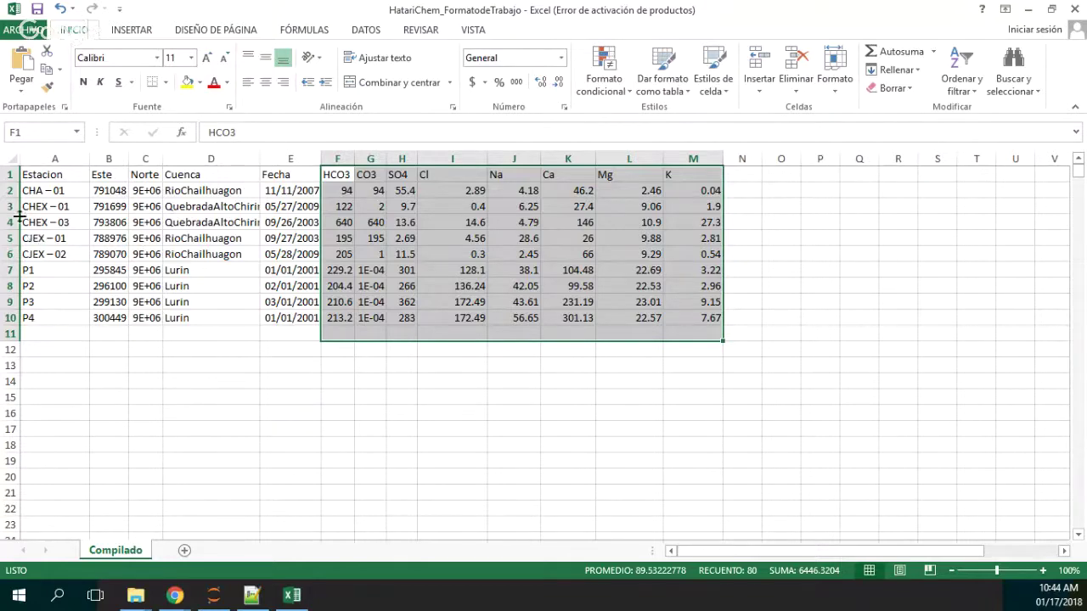
{"action": "left_click_drag", "start_coordinate": [42, 190], "coordinate": [42, 319]}
{"action": "left_click_drag", "start_coordinate": [344, 193], "coordinate": [686, 315]}
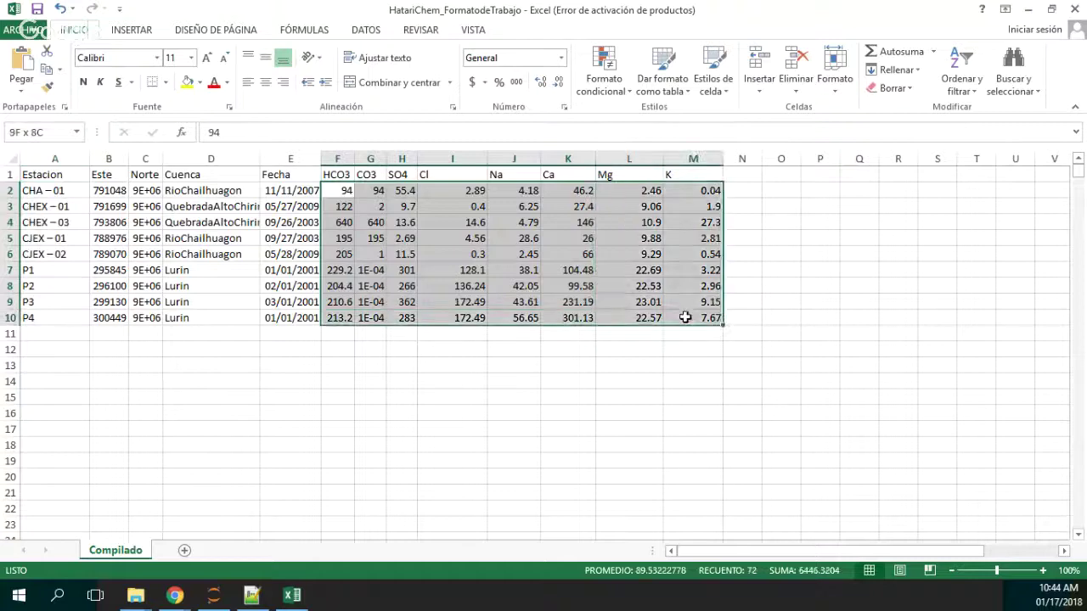
{"action": "left_click", "coordinate": [7, 318]}
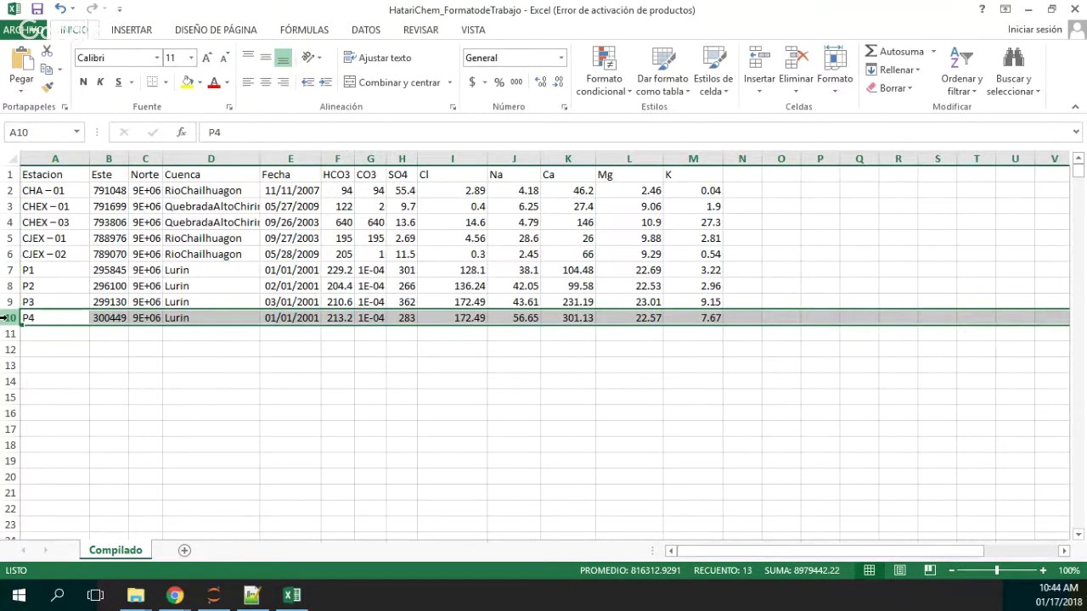
Copy the P4 row into row 11 and rename the station to SM1.
{"action": "key", "text": "ctrl+c"}
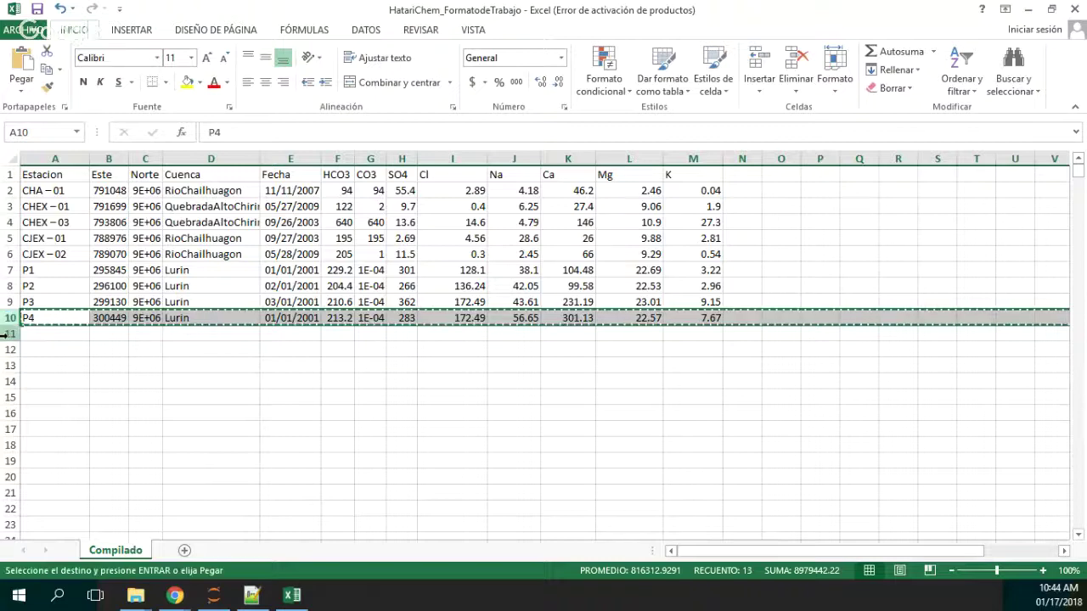
{"action": "left_click", "coordinate": [7, 333]}
{"action": "key", "text": "ctrl+v"}
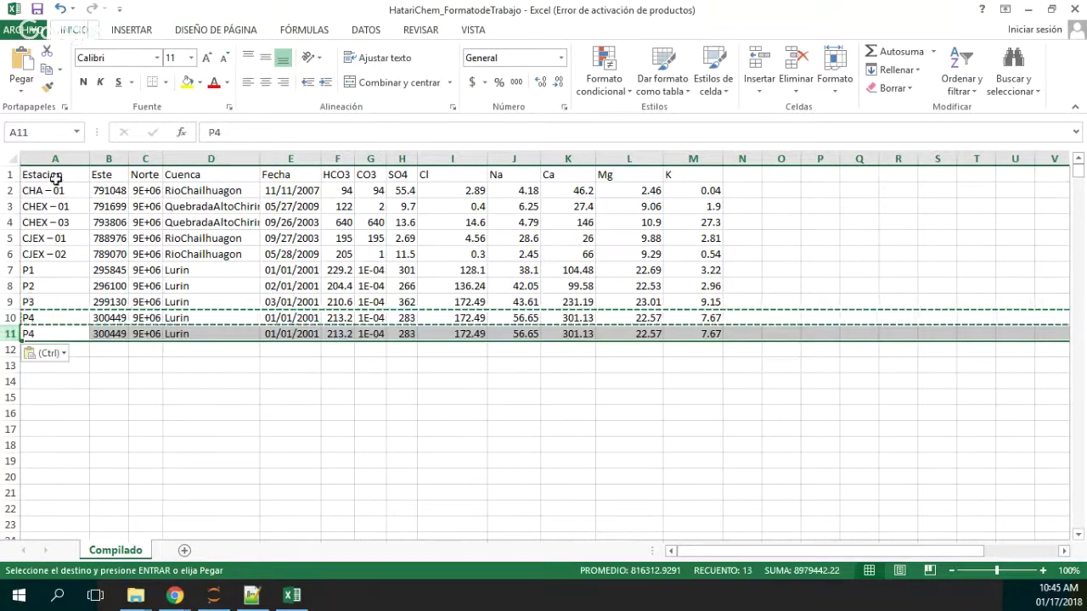
{"action": "double_click", "coordinate": [48, 334]}
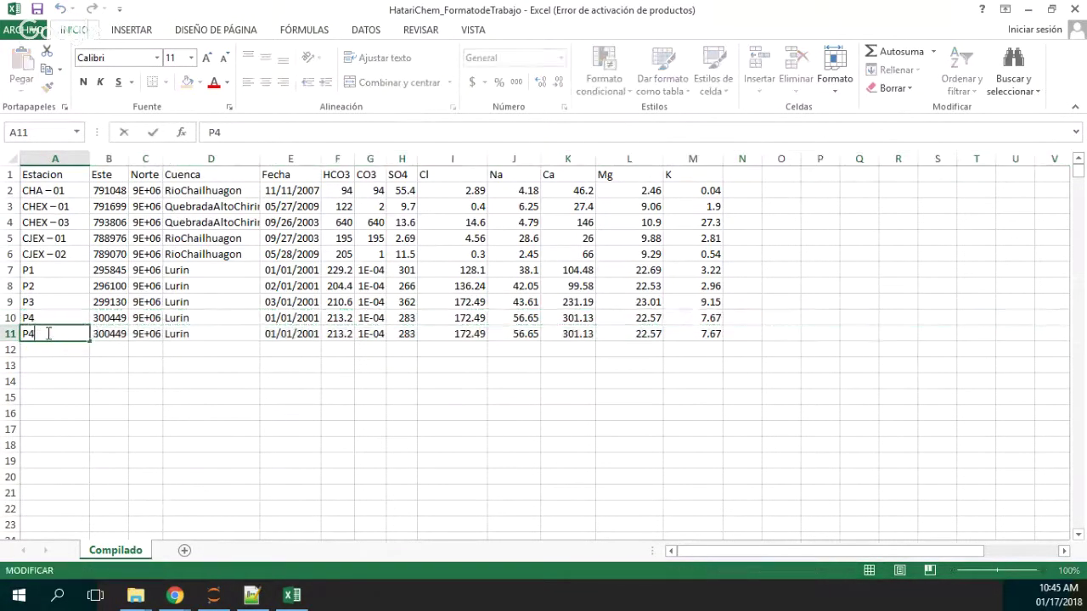
{"action": "key", "text": "BackSpace"}
{"action": "key", "text": "BackSpace"}
{"action": "type", "text": "s"}
{"action": "type", "text": "S"}
{"action": "type", "text": "M\""}
{"action": "key", "text": "BackSpace"}
{"action": "type", "text": "1"}
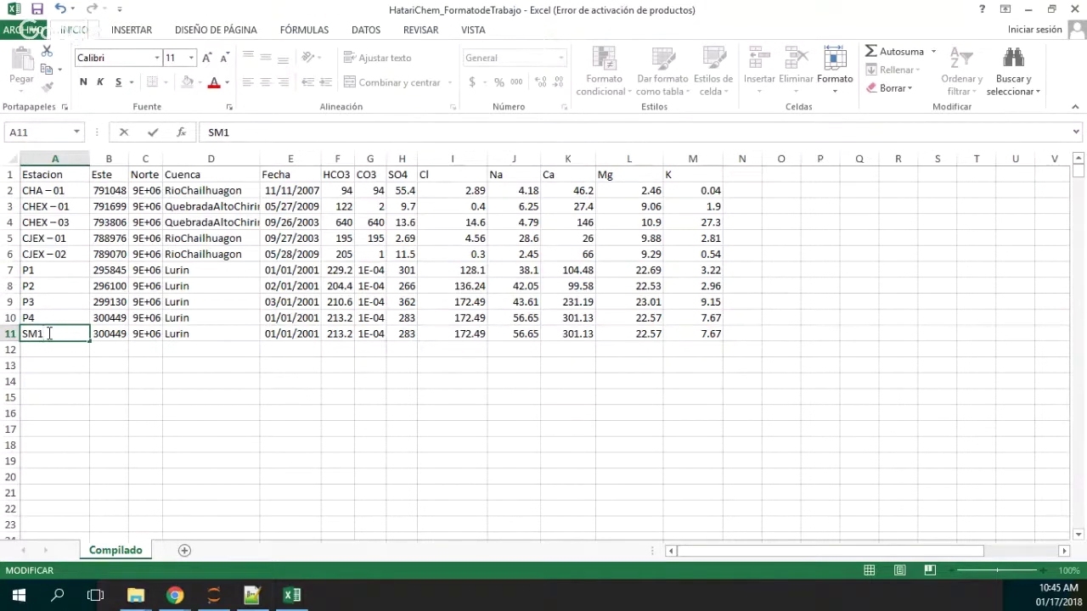
{"action": "left_click", "coordinate": [108, 333]}
Set SM1's Este to 350000 and change its Norte coordinate, widening column C.
{"action": "double_click", "coordinate": [223, 132]}
{"action": "type", "text": "3500"}
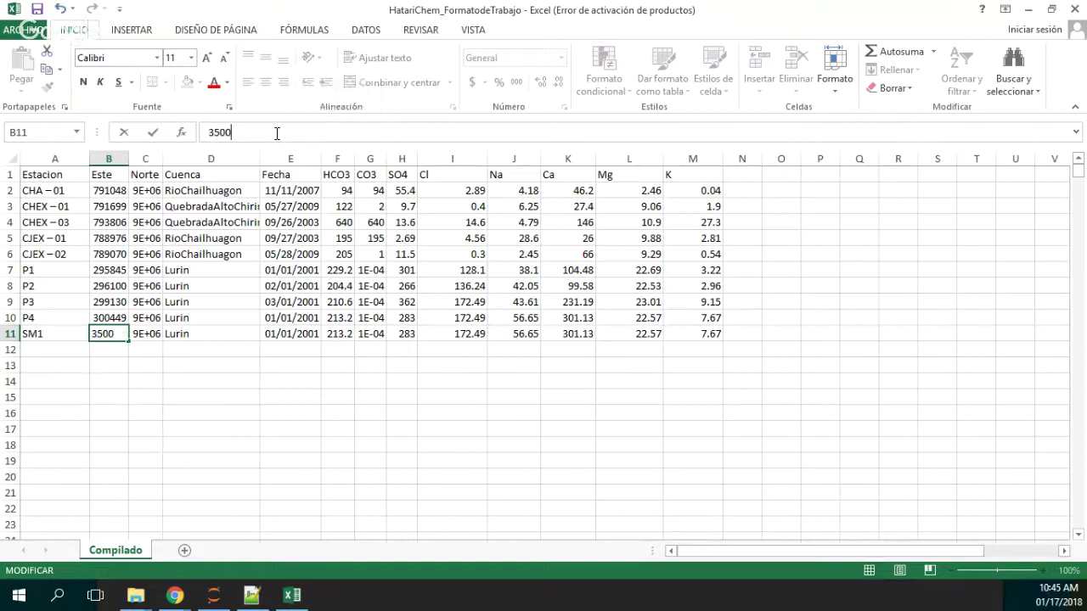
{"action": "type", "text": "00"}
{"action": "key", "text": "Return"}
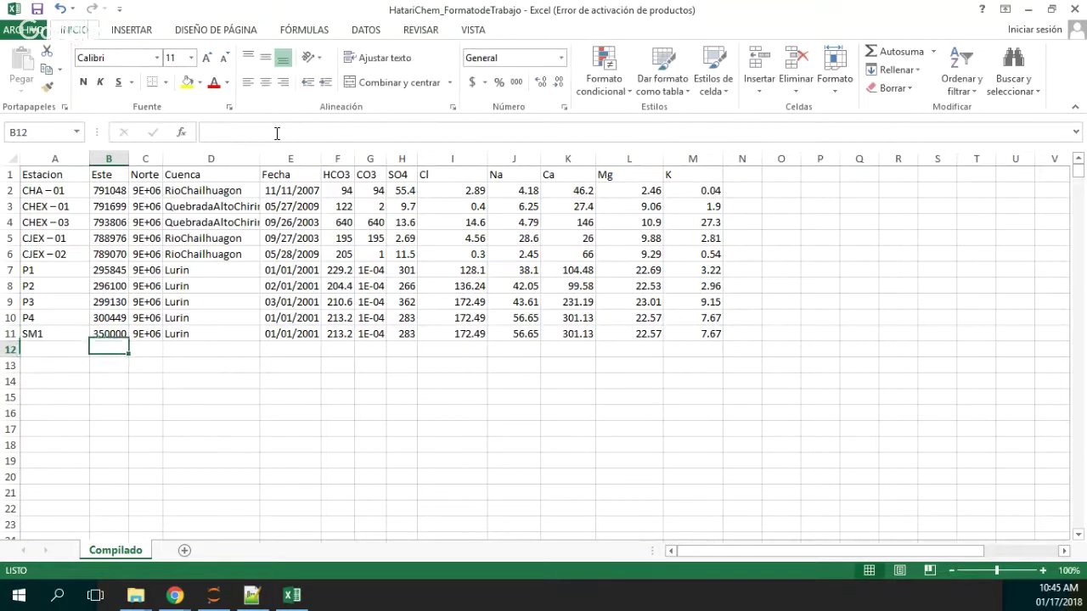
{"action": "double_click", "coordinate": [162, 159]}
{"action": "left_click", "coordinate": [150, 334]}
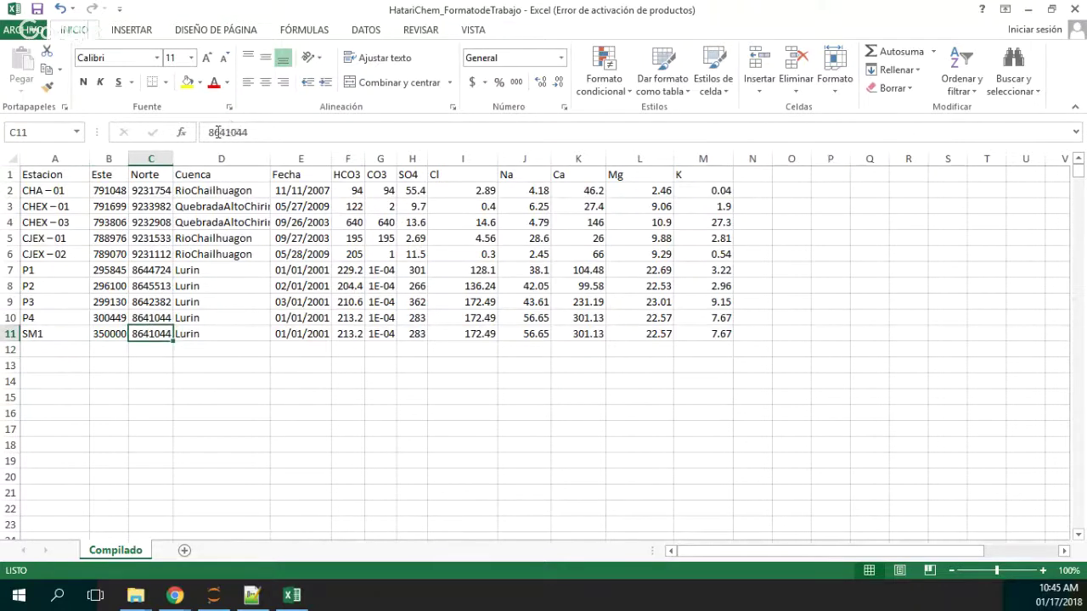
{"action": "left_click_drag", "start_coordinate": [217, 133], "coordinate": [227, 134]}
{"action": "type", "text": "00"}
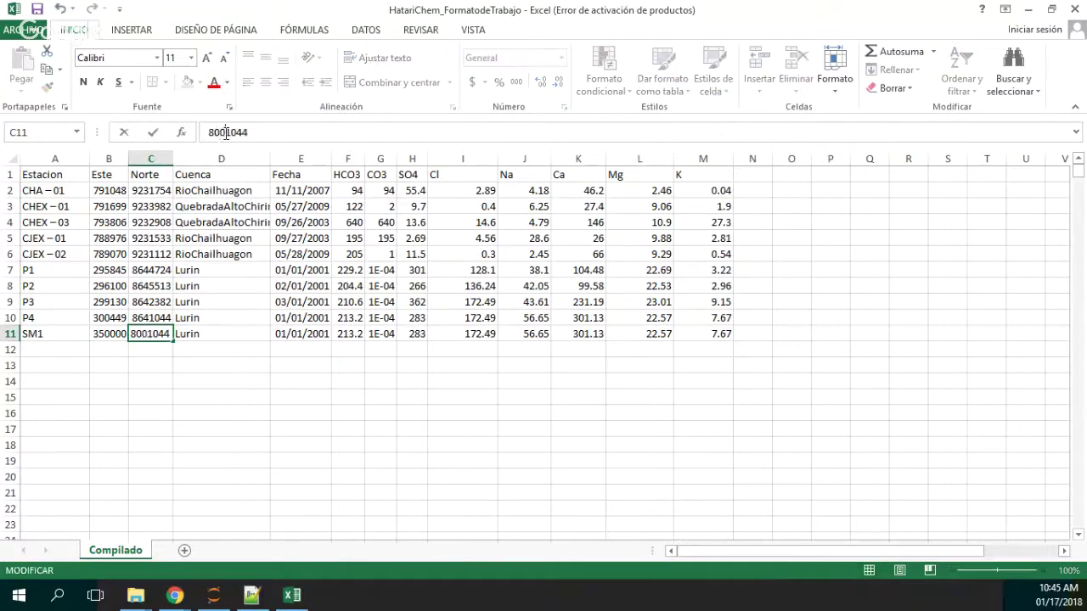
{"action": "left_click", "coordinate": [243, 330]}
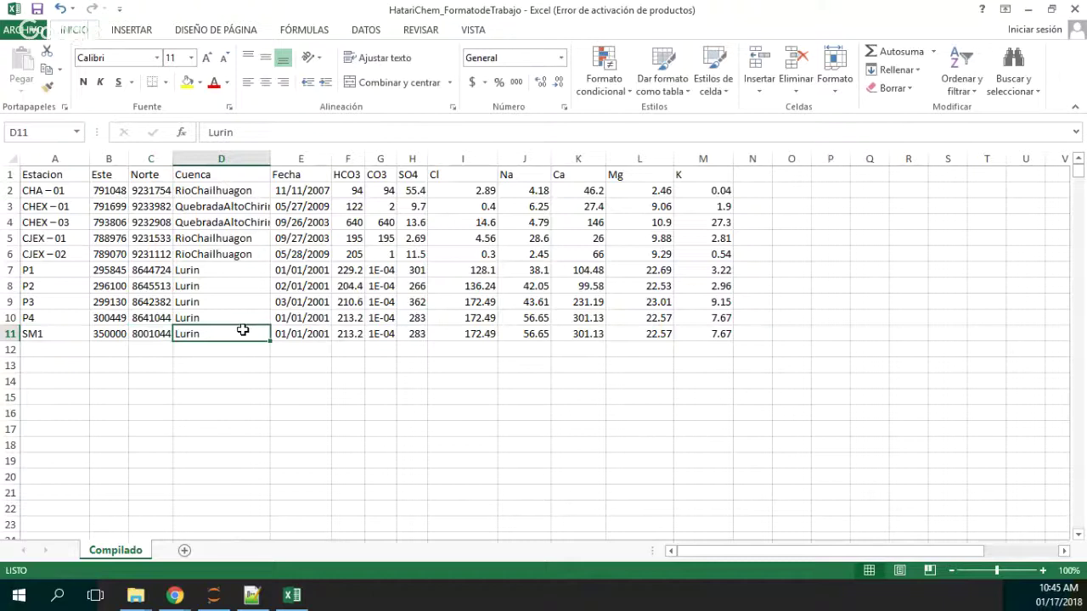
Set SM1's basin to Lima and its date to 01/01/2011.
{"action": "type", "text": "Lima"}
{"action": "key", "text": "Return"}
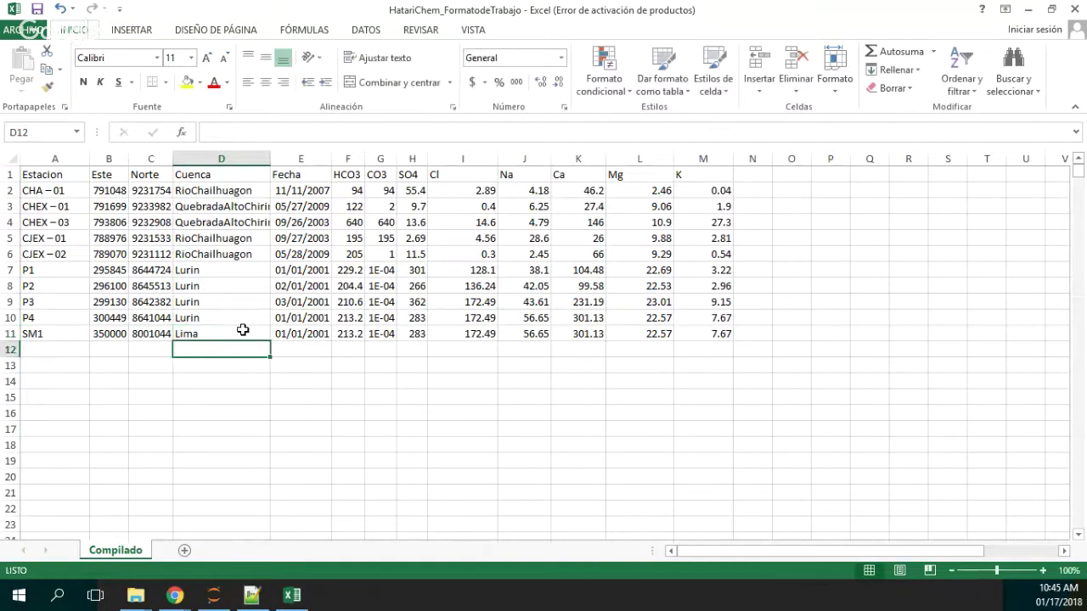
{"action": "key", "text": "Up"}
{"action": "key", "text": "Right"}
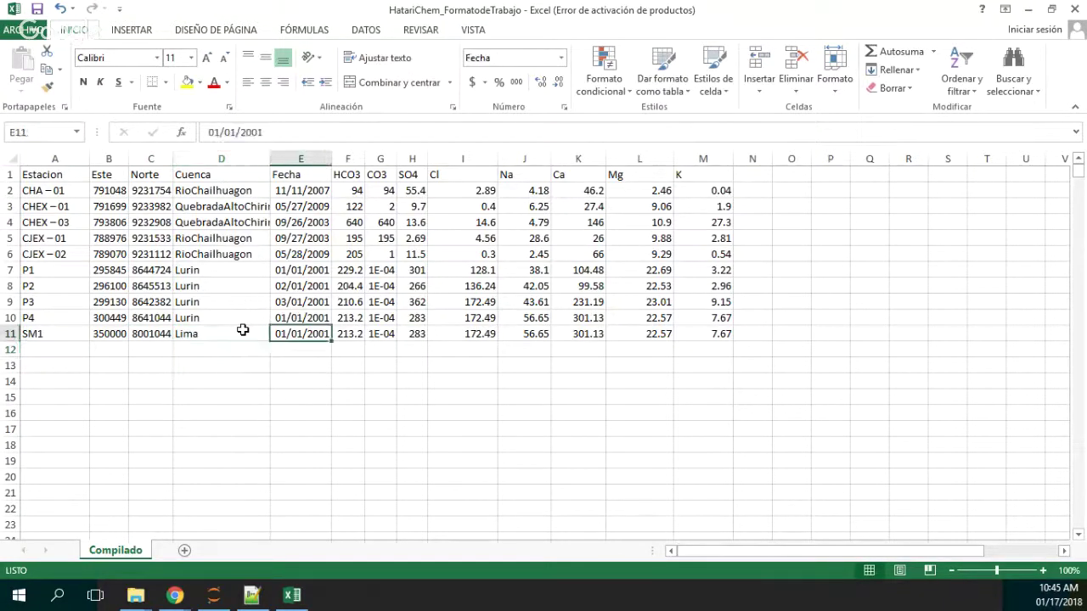
{"action": "left_click", "coordinate": [257, 131]}
{"action": "key", "text": "BackSpace"}
{"action": "type", "text": "1"}
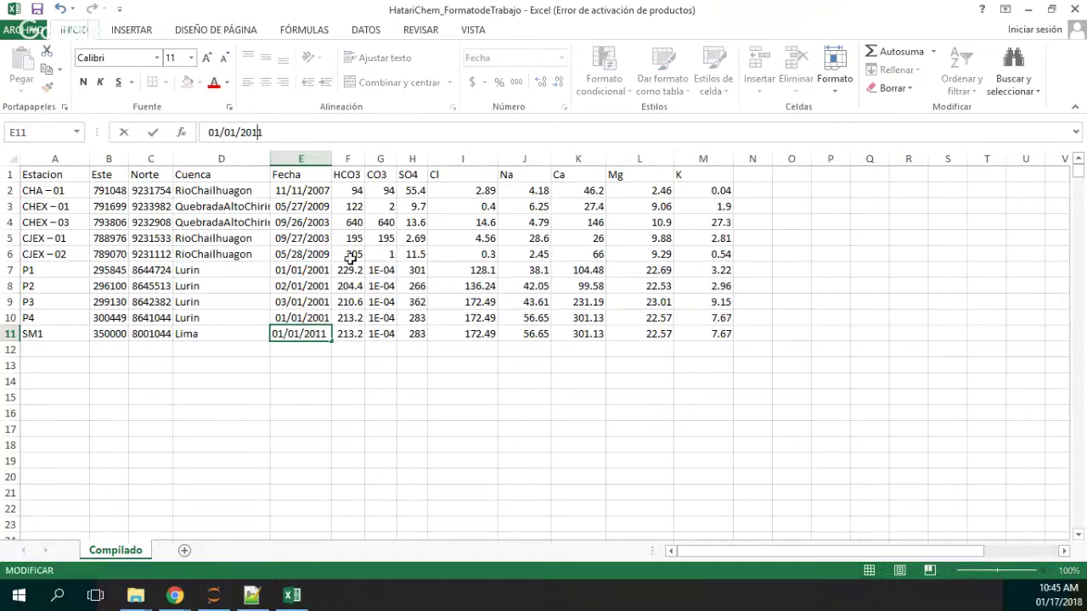
{"action": "left_click", "coordinate": [352, 348]}
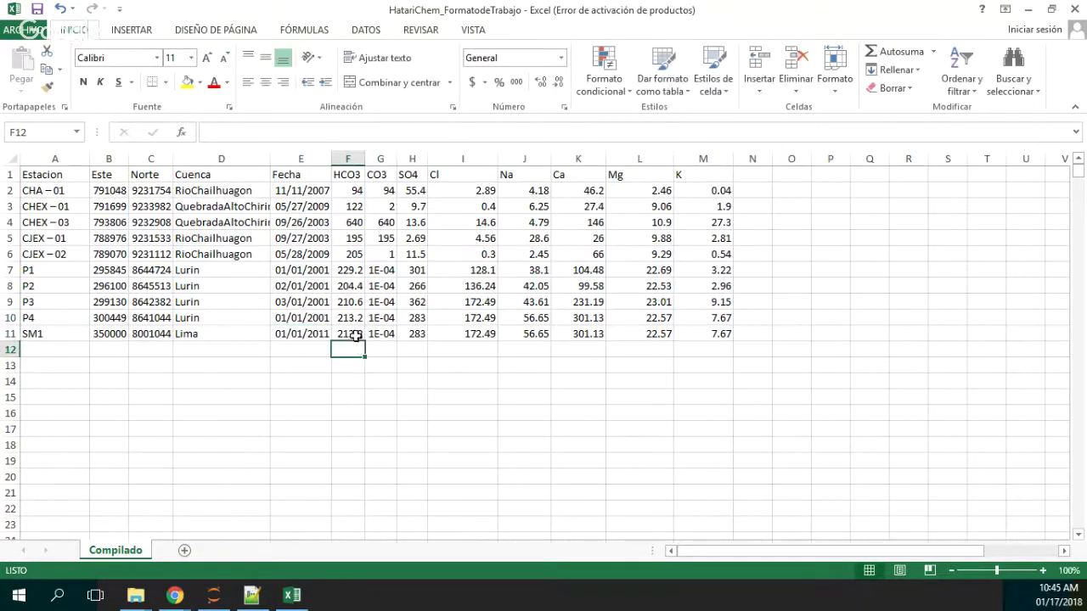
Change SM1's HCO3 to 813.22 and SO4 to 1283.49, widening column G.
{"action": "left_click", "coordinate": [352, 334]}
{"action": "left_click", "coordinate": [209, 132]}
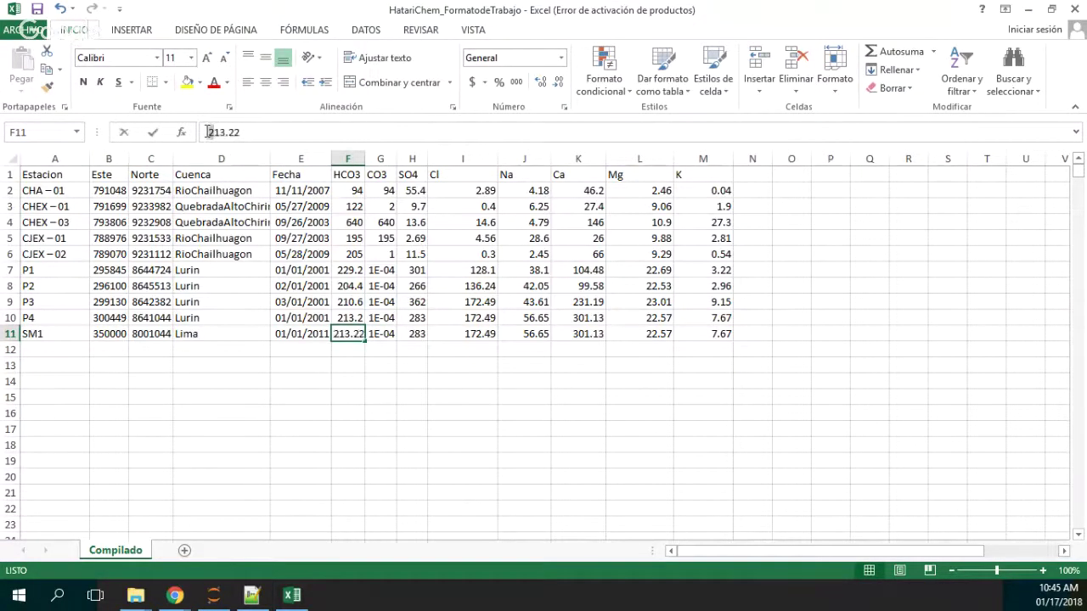
{"action": "key", "text": "Delete"}
{"action": "type", "text": "8"}
{"action": "left_click", "coordinate": [415, 285]}
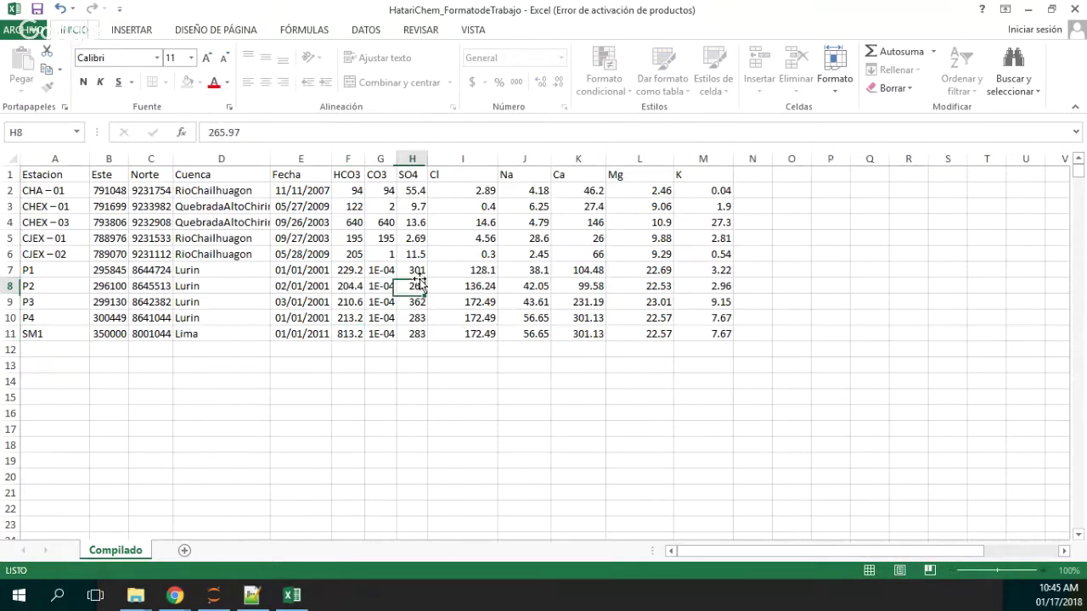
{"action": "left_click_drag", "start_coordinate": [393, 162], "coordinate": [404, 161]}
{"action": "left_click", "coordinate": [386, 333]}
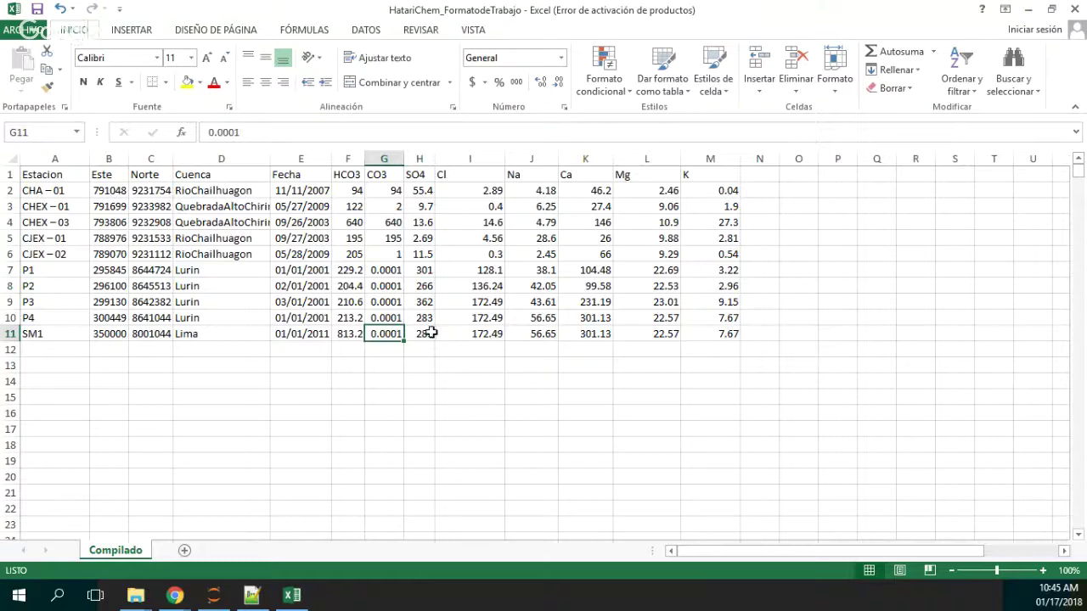
{"action": "left_click", "coordinate": [430, 333]}
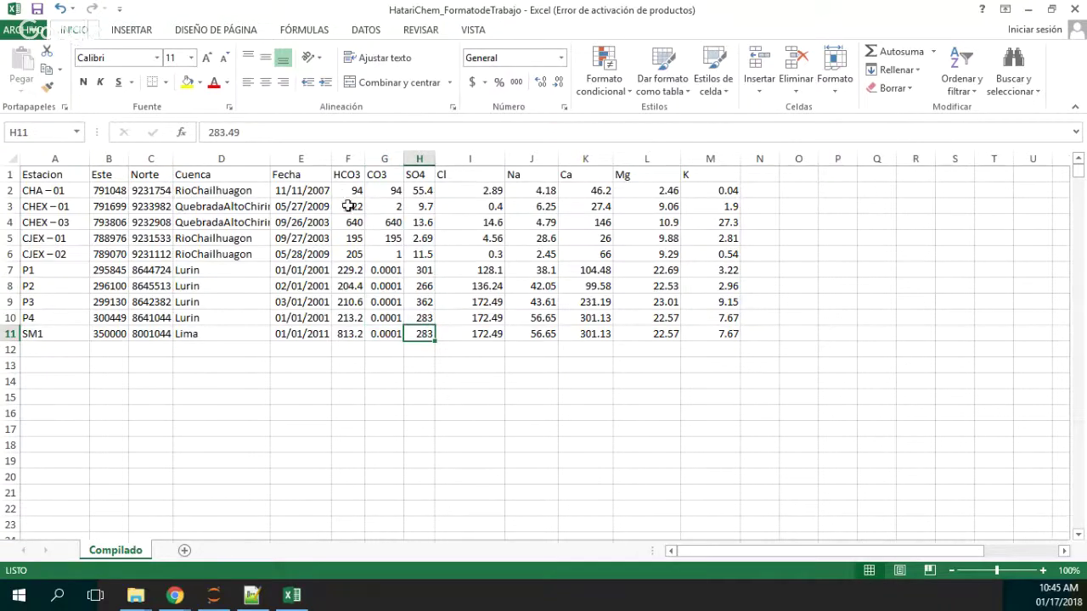
{"action": "left_click", "coordinate": [209, 132]}
{"action": "type", "text": "1"}
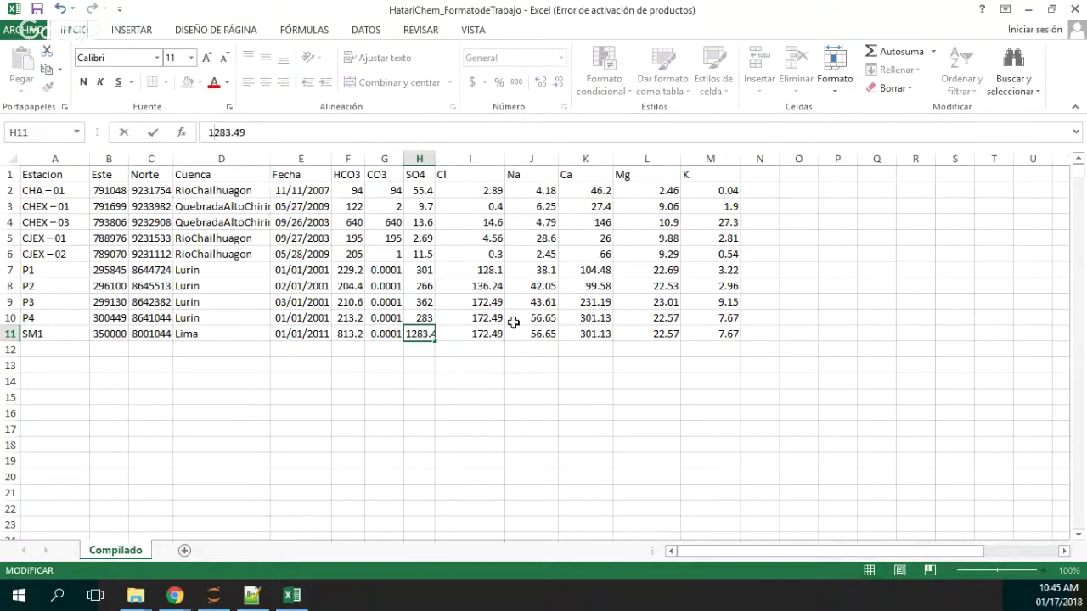
{"action": "left_click", "coordinate": [514, 323]}
Change SM1's Ca to 1301.13 and Na to 156.65, then minimize Excel.
{"action": "left_click", "coordinate": [588, 334]}
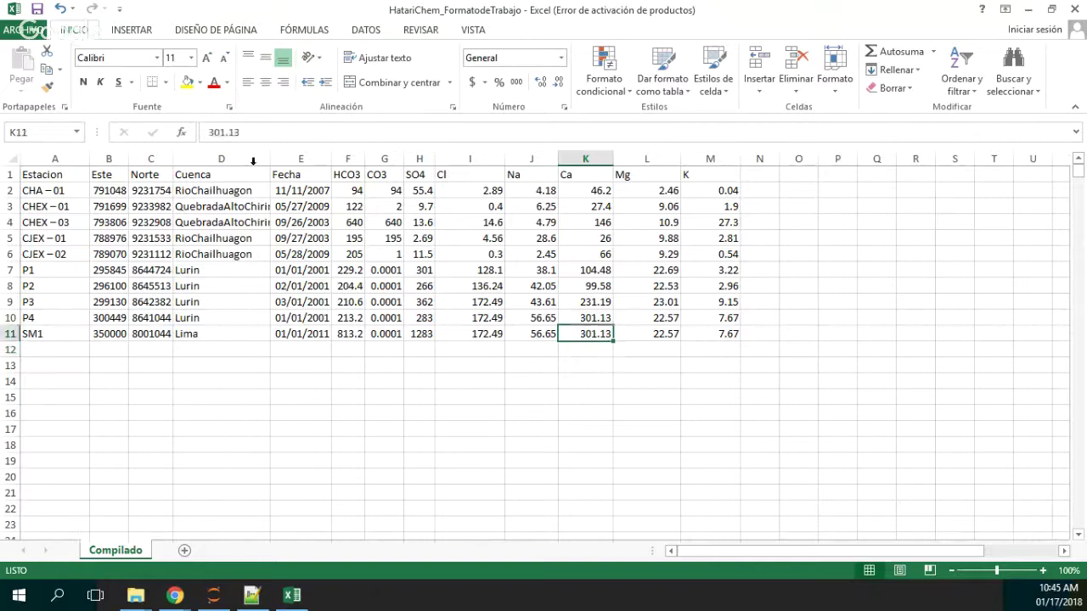
{"action": "left_click", "coordinate": [209, 133]}
{"action": "type", "text": "1"}
{"action": "left_click", "coordinate": [519, 333]}
{"action": "left_click", "coordinate": [210, 132]}
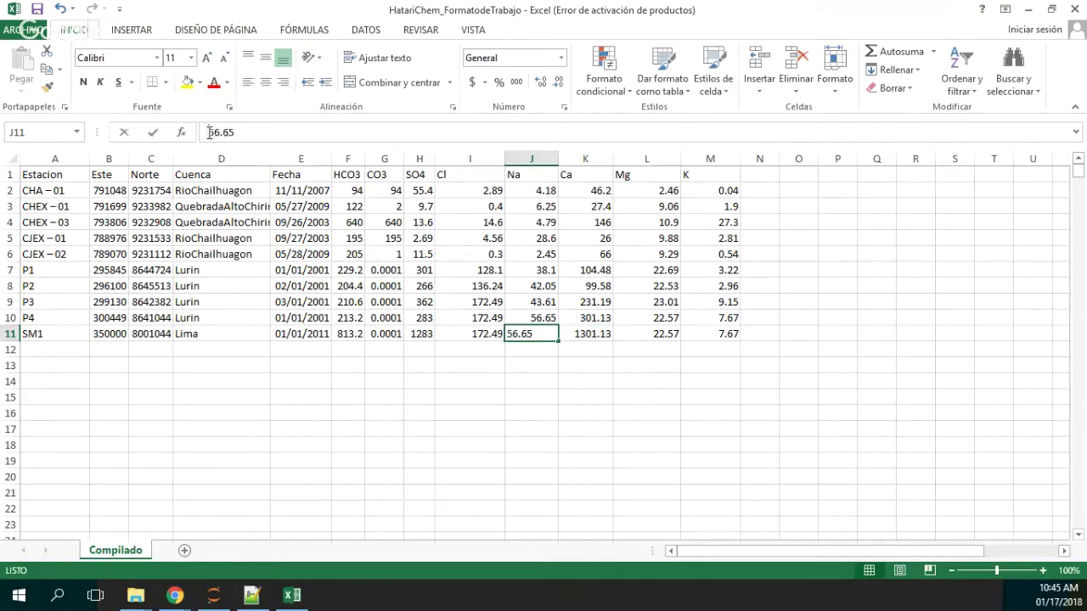
{"action": "type", "text": "1"}
{"action": "left_click", "coordinate": [321, 244]}
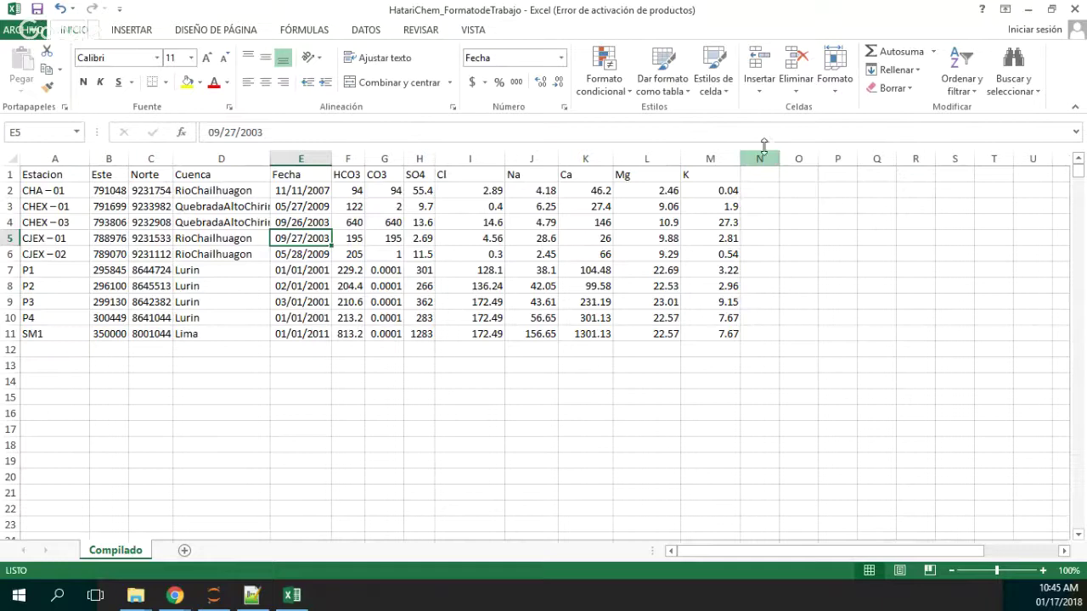
{"action": "left_click", "coordinate": [1027, 12]}
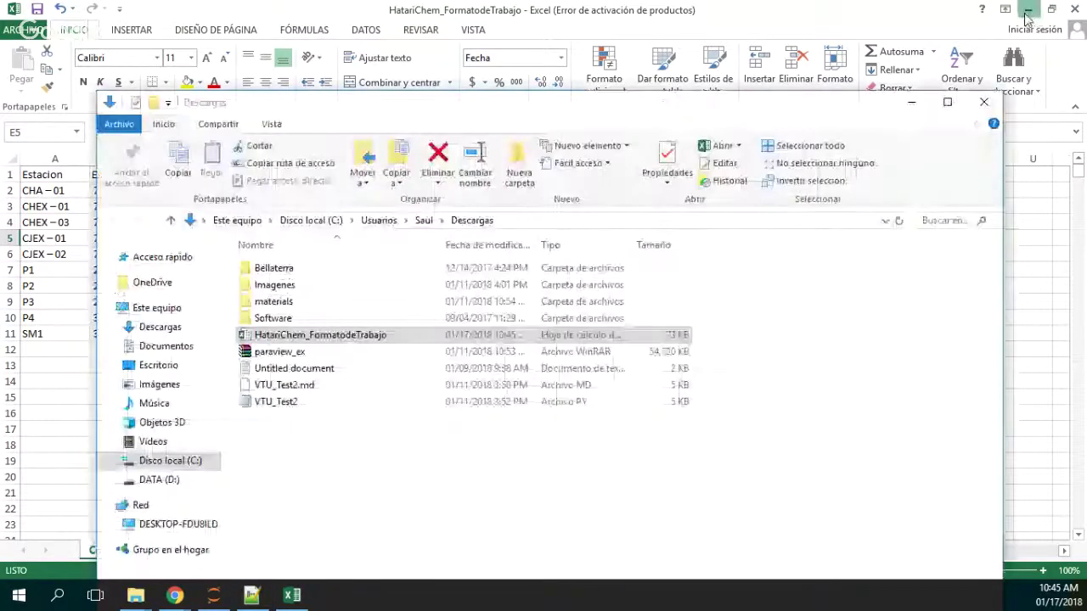
Upload the edited FormatodeTrabajo workbook to HatariChem, then open the Stiff diagram page.
{"action": "left_click", "coordinate": [983, 101]}
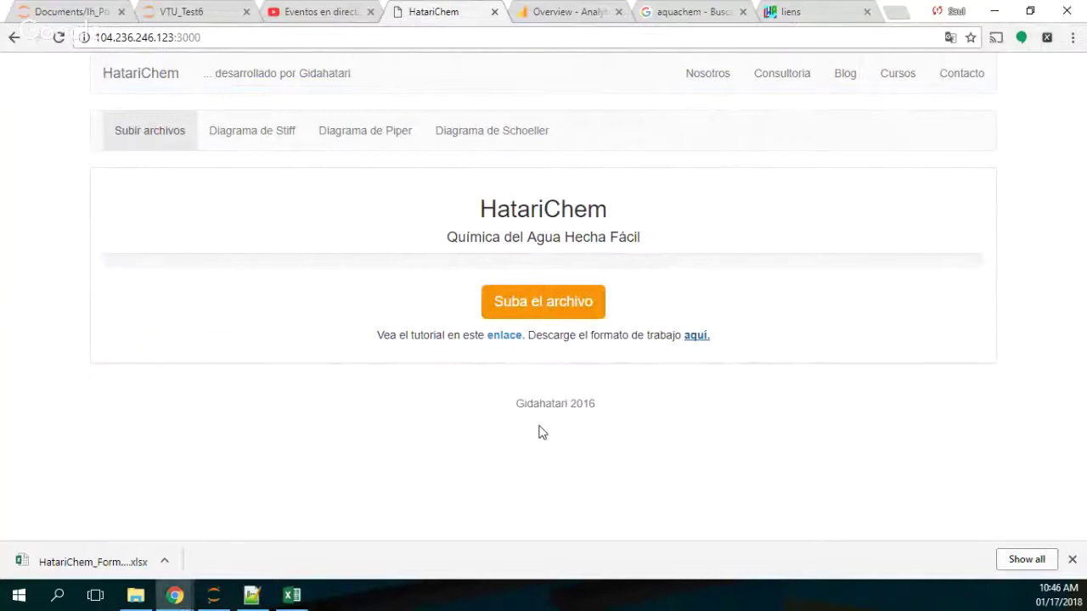
{"action": "left_click", "coordinate": [557, 307]}
{"action": "key", "text": "Escape"}
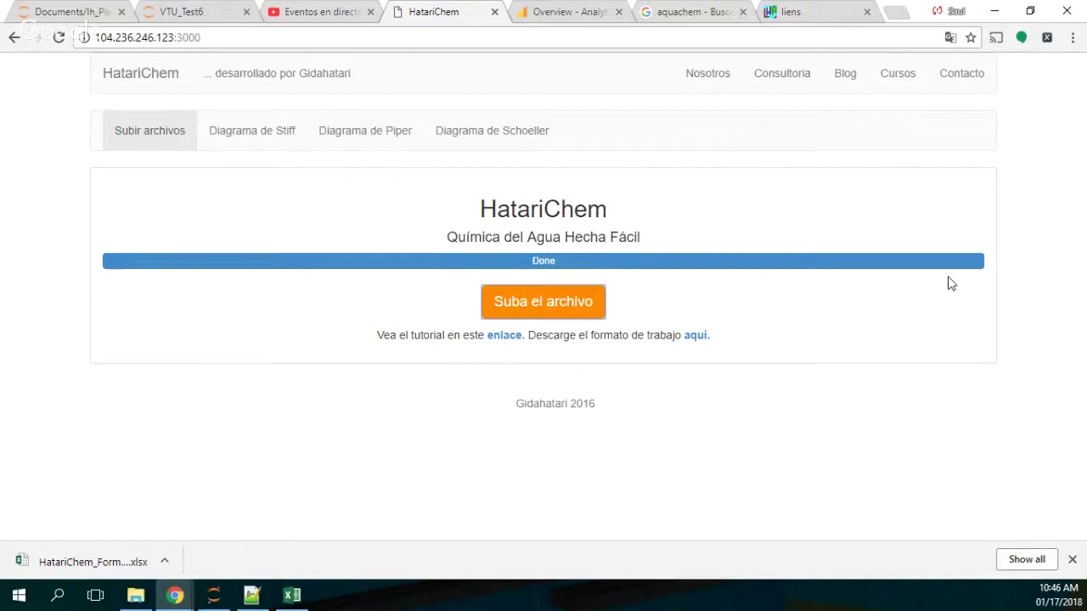
{"action": "left_click", "coordinate": [274, 145]}
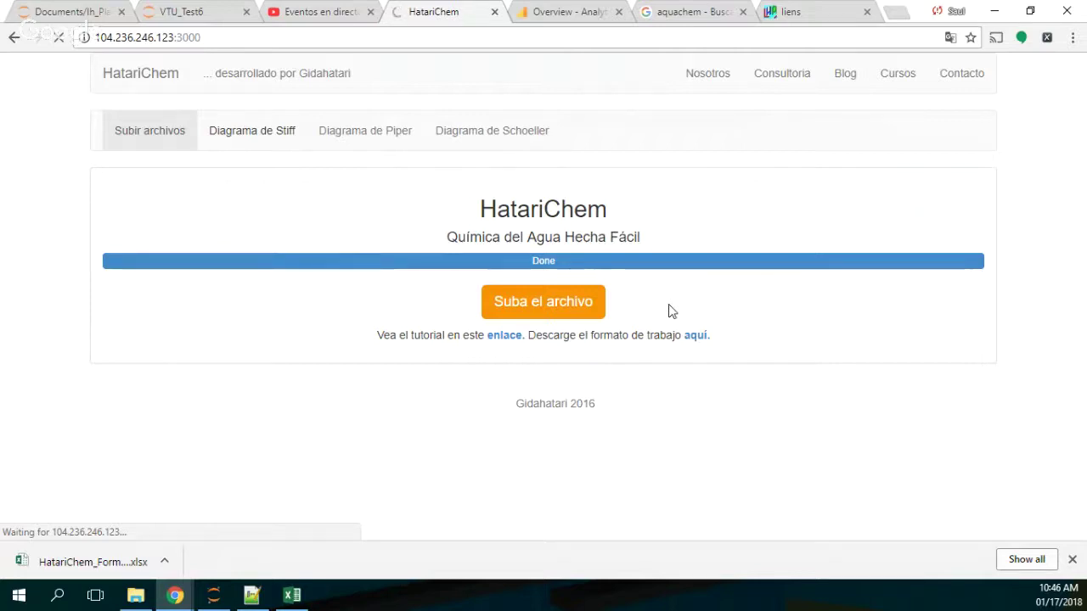
Scroll through the Stiff diagrams down to Stiff-SM1, then go to the Piper page.
{"action": "scroll", "coordinate": [612, 307], "scroll_direction": "down", "scroll_amount": 1}
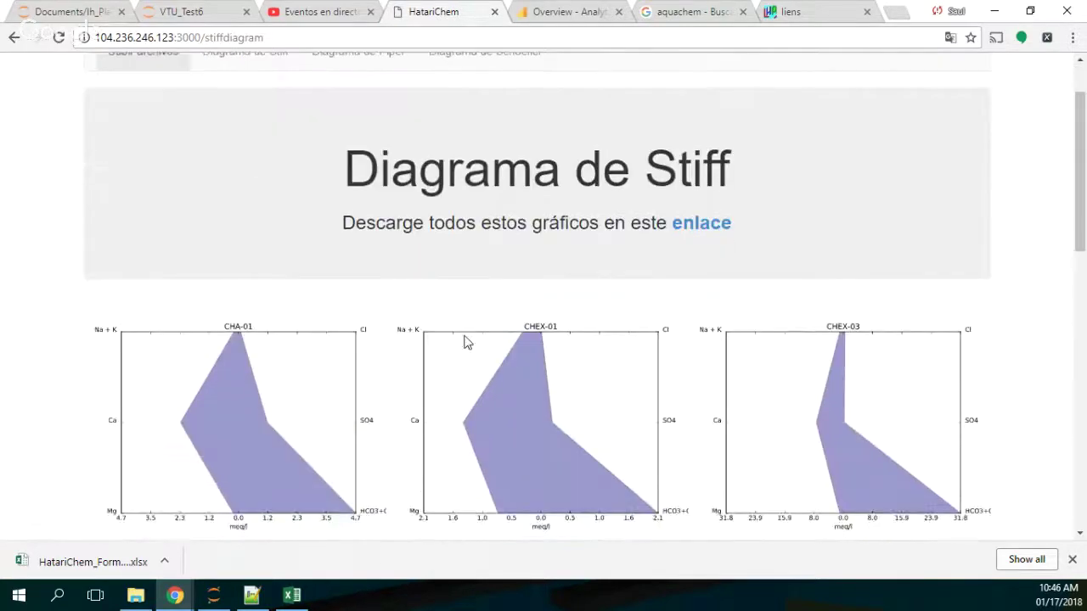
{"action": "scroll", "coordinate": [476, 339], "scroll_direction": "down", "scroll_amount": 3}
{"action": "scroll", "coordinate": [760, 246], "scroll_direction": "down", "scroll_amount": 3}
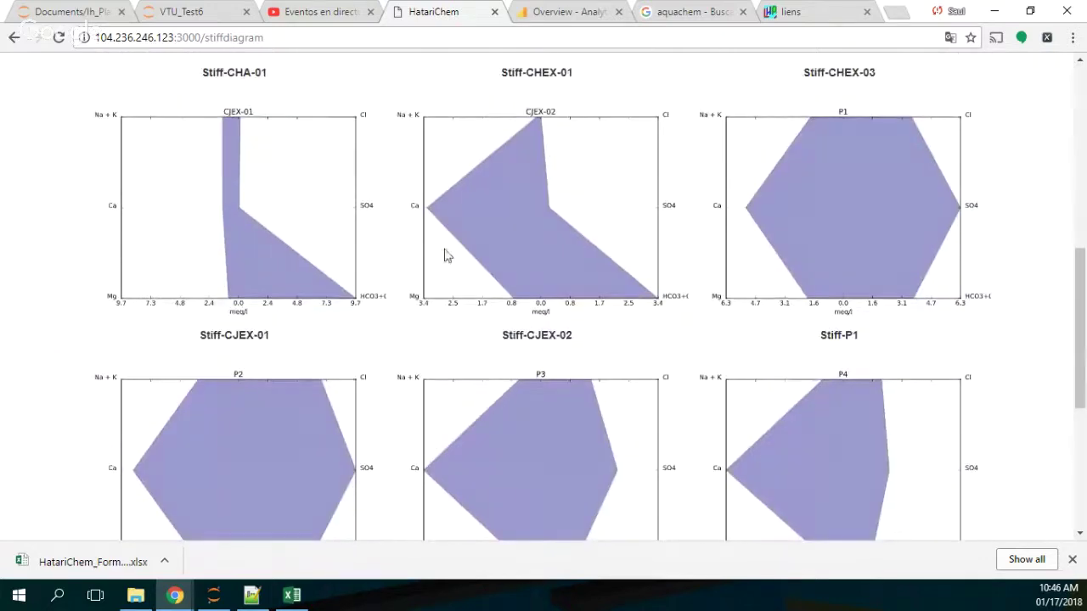
{"action": "scroll", "coordinate": [840, 270], "scroll_direction": "down", "scroll_amount": 4}
{"action": "scroll", "coordinate": [841, 272], "scroll_direction": "down", "scroll_amount": 1}
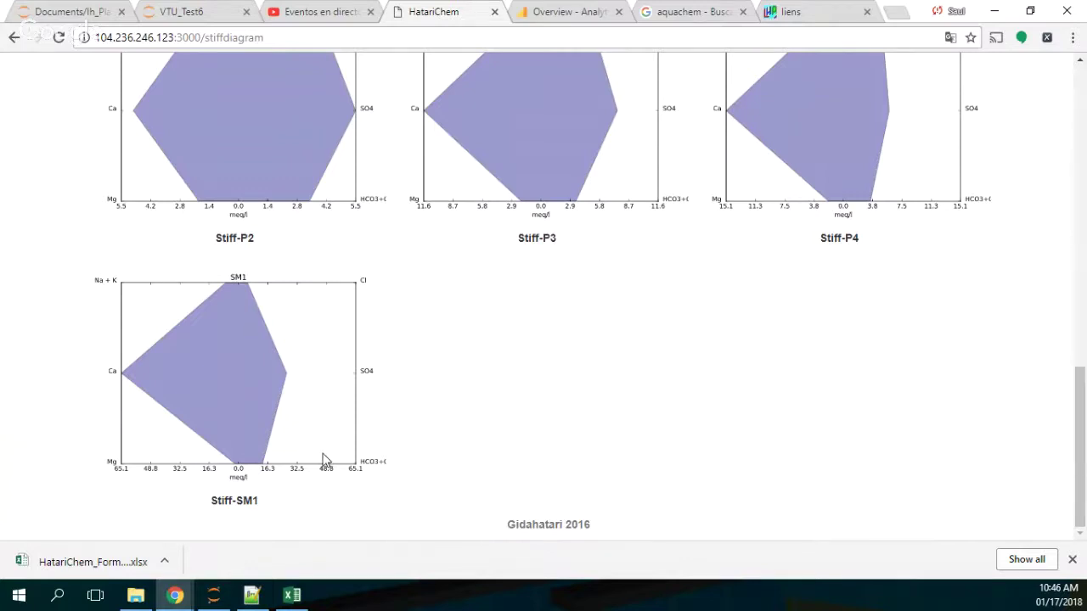
{"action": "scroll", "coordinate": [349, 451], "scroll_direction": "up", "scroll_amount": 20}
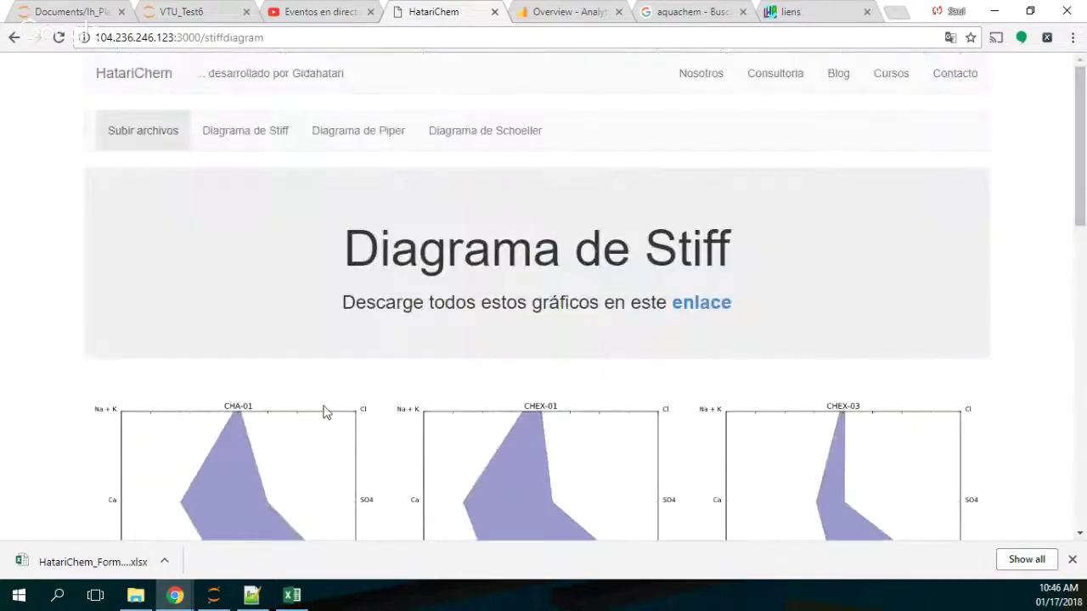
{"action": "left_click", "coordinate": [358, 131]}
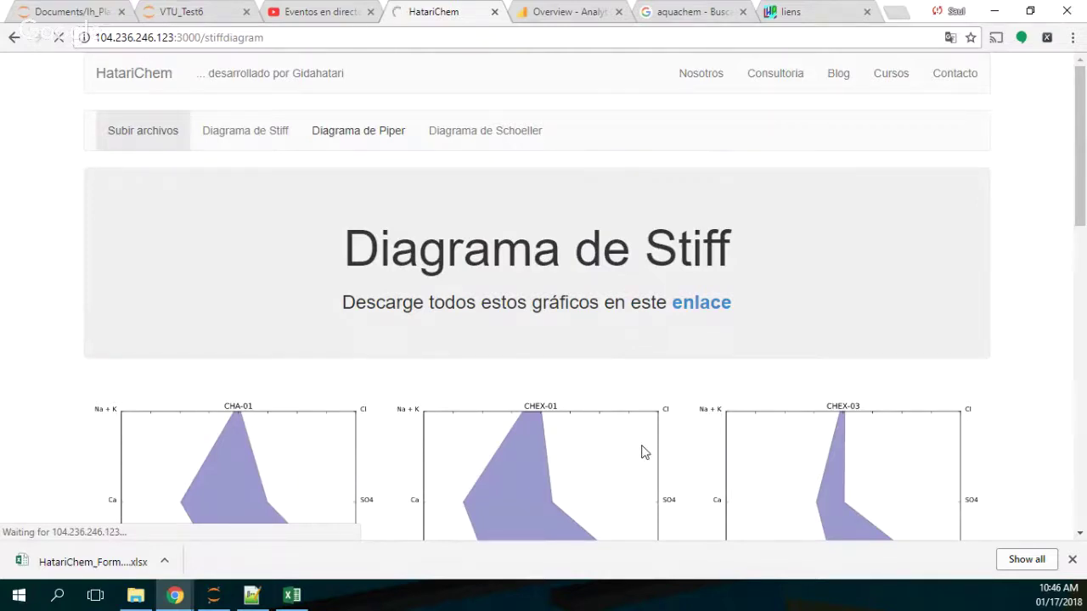
Review the Piper diagram with SM1 in its legend, then go to the Schoeller page.
{"action": "scroll", "coordinate": [643, 452], "scroll_direction": "down", "scroll_amount": 2}
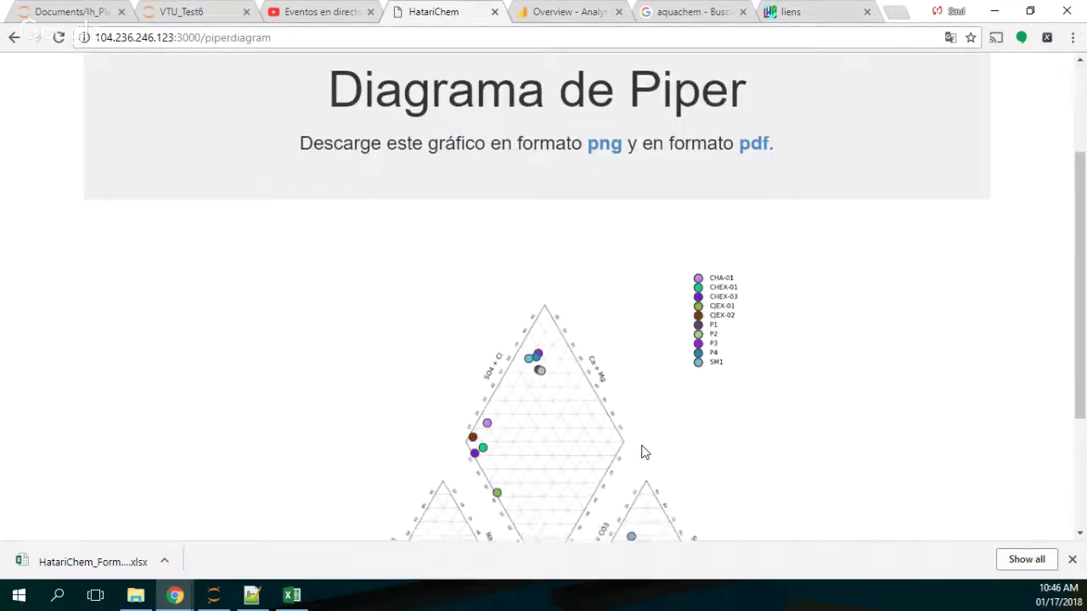
{"action": "scroll", "coordinate": [643, 451], "scroll_direction": "down", "scroll_amount": 2}
{"action": "scroll", "coordinate": [637, 444], "scroll_direction": "up", "scroll_amount": 1}
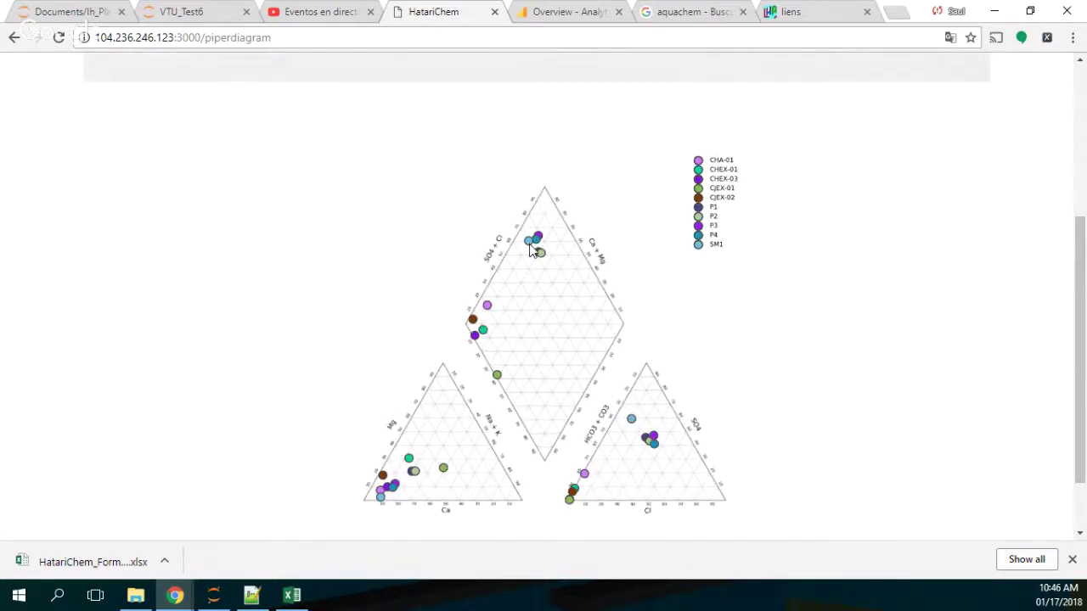
{"action": "scroll", "coordinate": [530, 246], "scroll_direction": "up", "scroll_amount": 3}
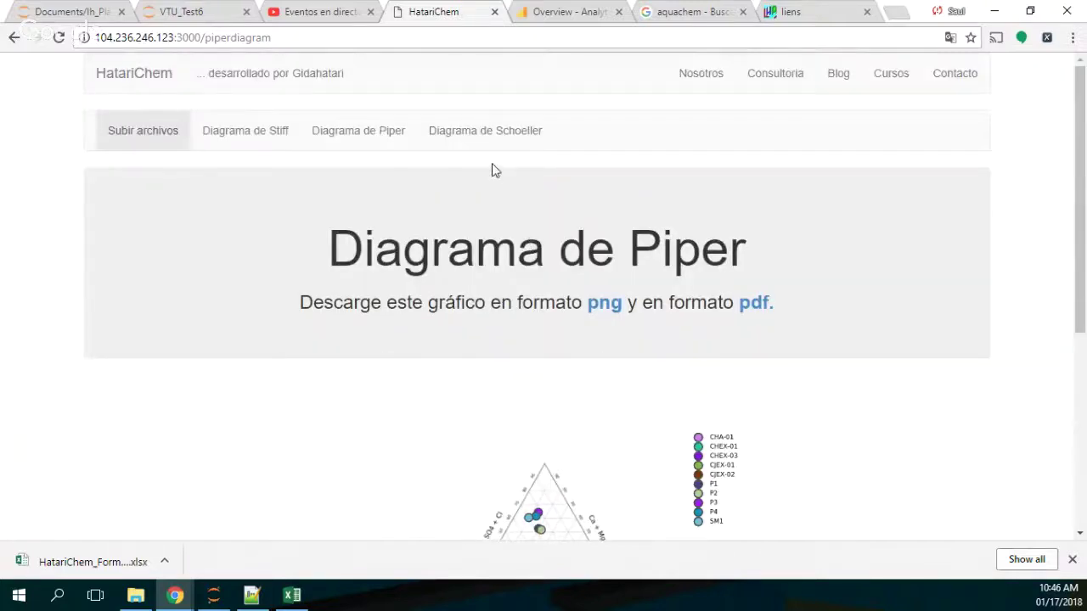
{"action": "left_click", "coordinate": [501, 134]}
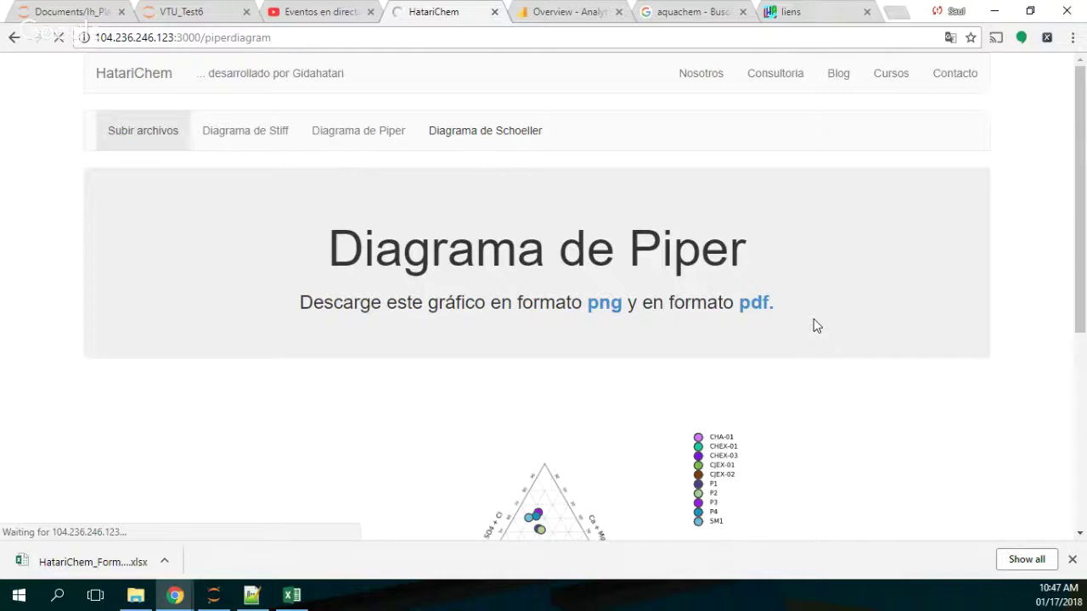
Scroll through the Schoeller chart and legend to check the SM1 line.
{"action": "scroll", "coordinate": [808, 334], "scroll_direction": "down", "scroll_amount": 3}
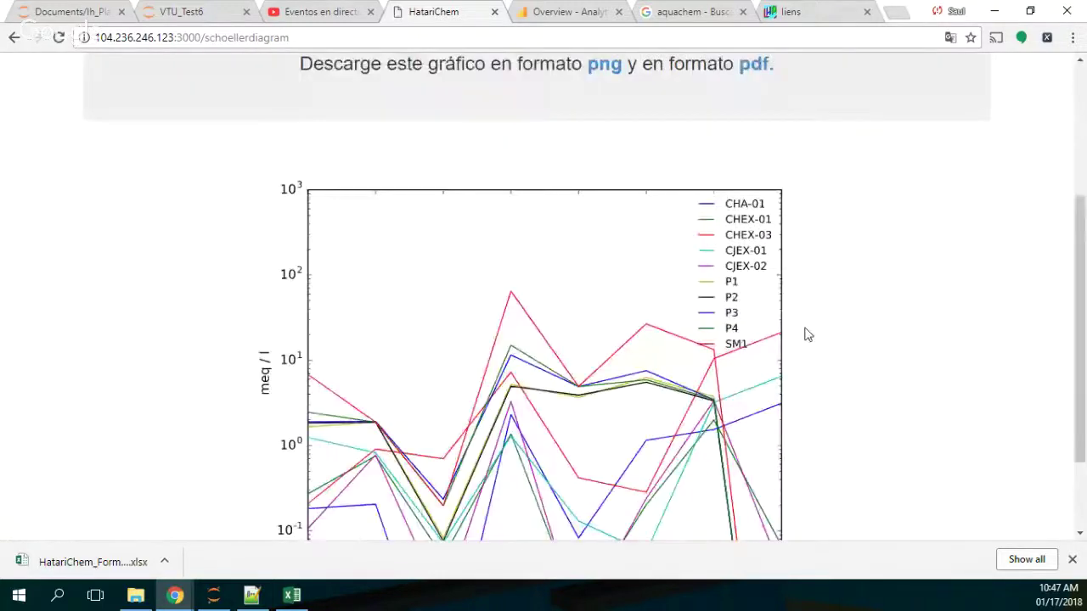
{"action": "scroll", "coordinate": [807, 335], "scroll_direction": "down", "scroll_amount": 1}
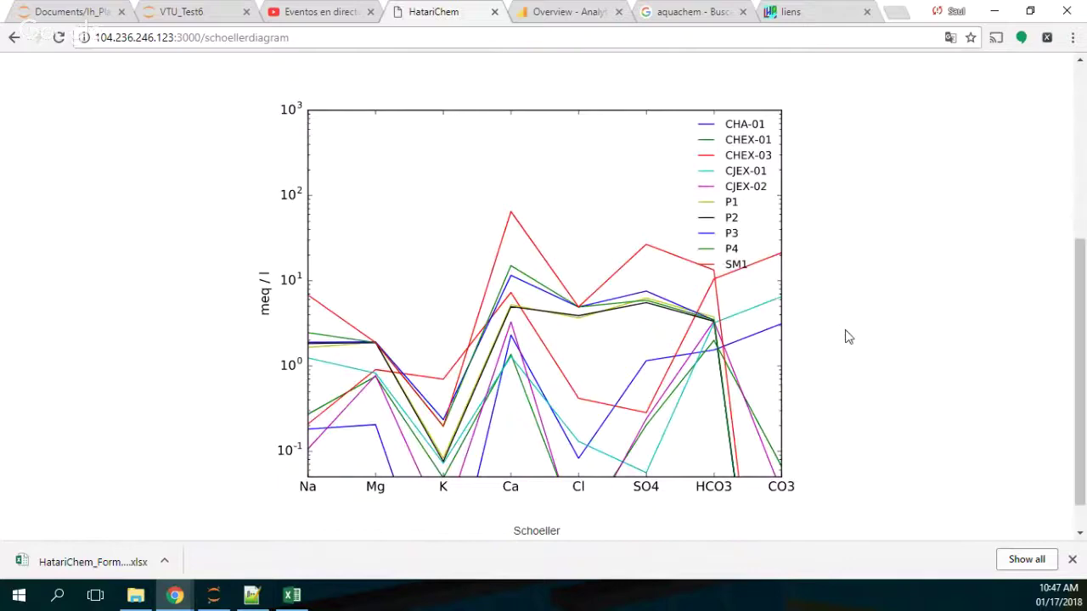
{"action": "scroll", "coordinate": [846, 336], "scroll_direction": "up", "scroll_amount": 4}
{"action": "scroll", "coordinate": [846, 336], "scroll_direction": "down", "scroll_amount": 4}
{"action": "scroll", "coordinate": [847, 336], "scroll_direction": "up", "scroll_amount": 2}
{"action": "scroll", "coordinate": [846, 336], "scroll_direction": "up", "scroll_amount": 2}
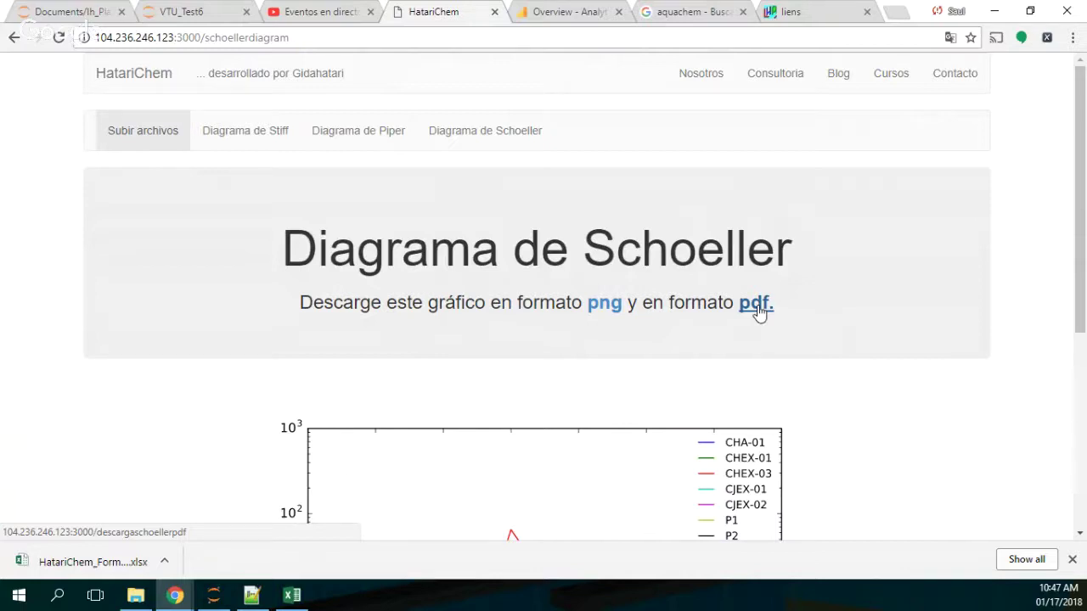
Revisit Piper, review the Stiff diagrams down to Stiff-SM1, then switch to the LHA Logiciels tab.
{"action": "left_click", "coordinate": [395, 131]}
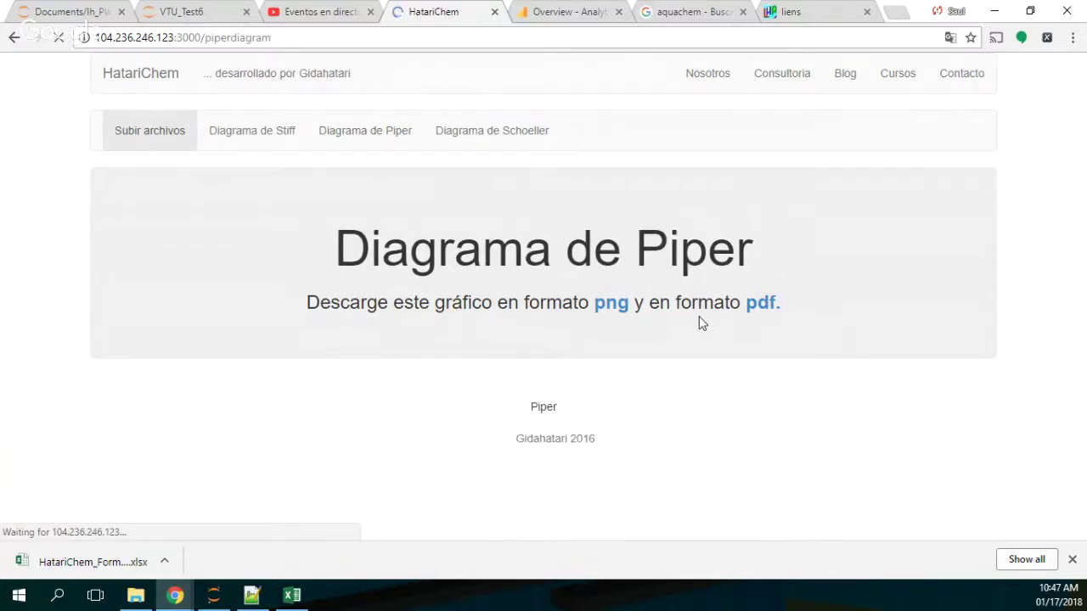
{"action": "left_click", "coordinate": [277, 143]}
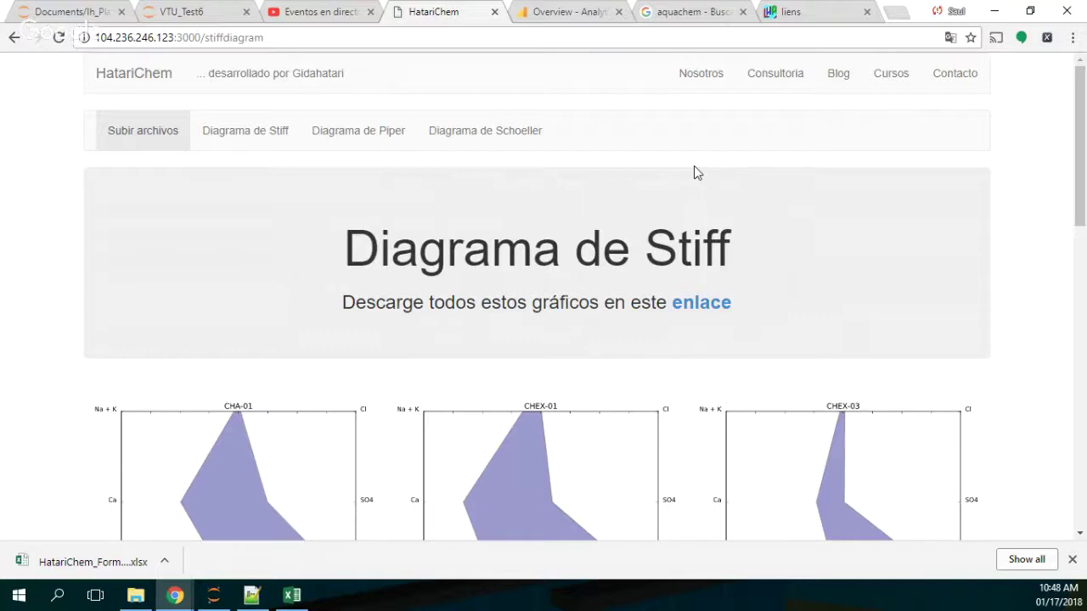
{"action": "scroll", "coordinate": [694, 173], "scroll_direction": "down", "scroll_amount": 10}
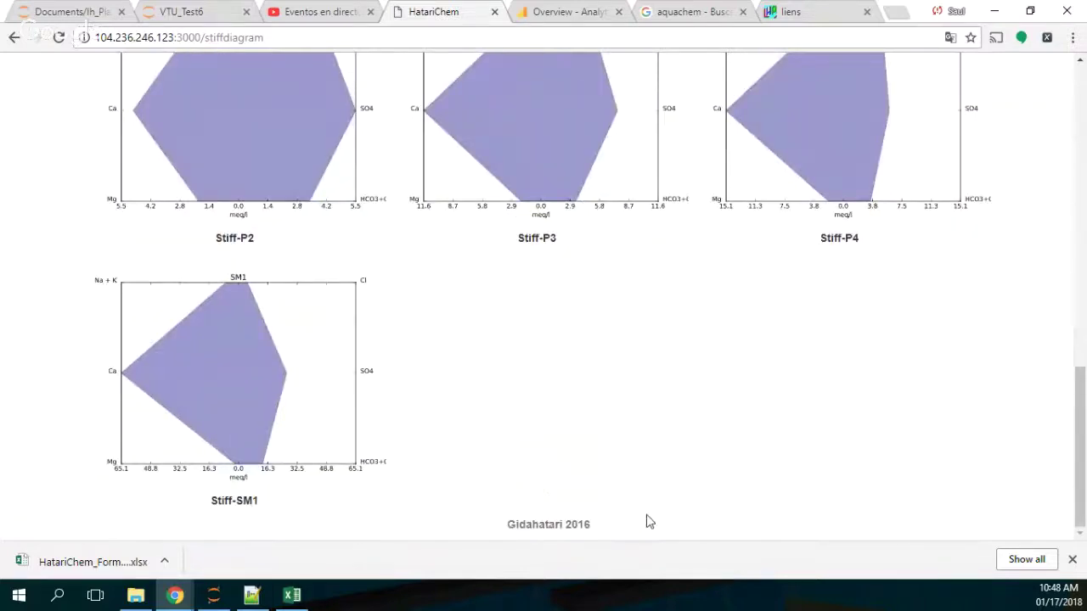
{"action": "scroll", "coordinate": [775, 442], "scroll_direction": "up", "scroll_amount": 4}
{"action": "scroll", "coordinate": [775, 442], "scroll_direction": "up", "scroll_amount": 6}
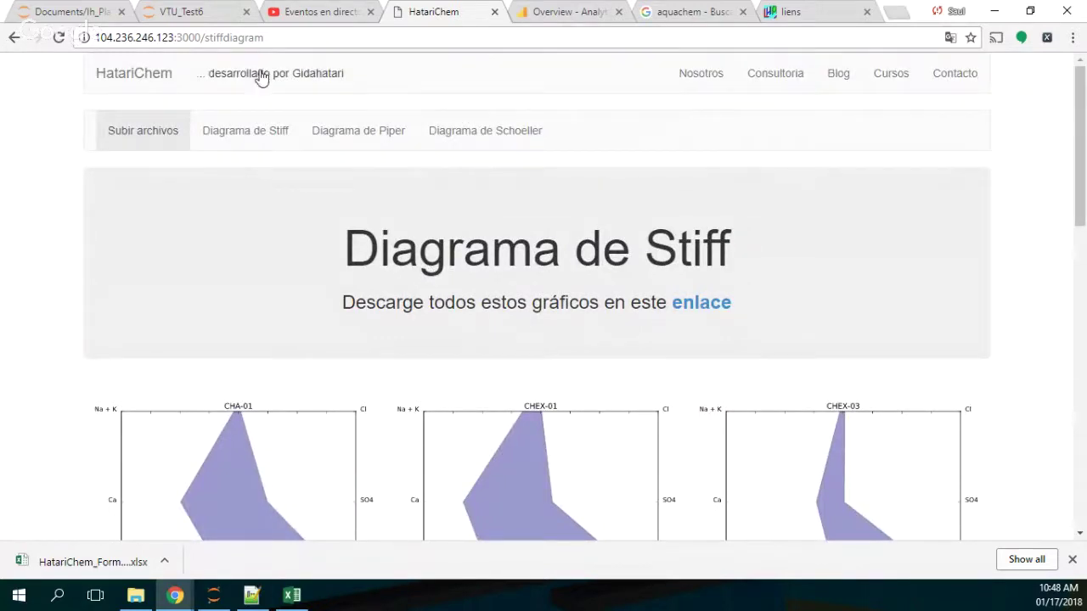
{"action": "left_click", "coordinate": [802, 11]}
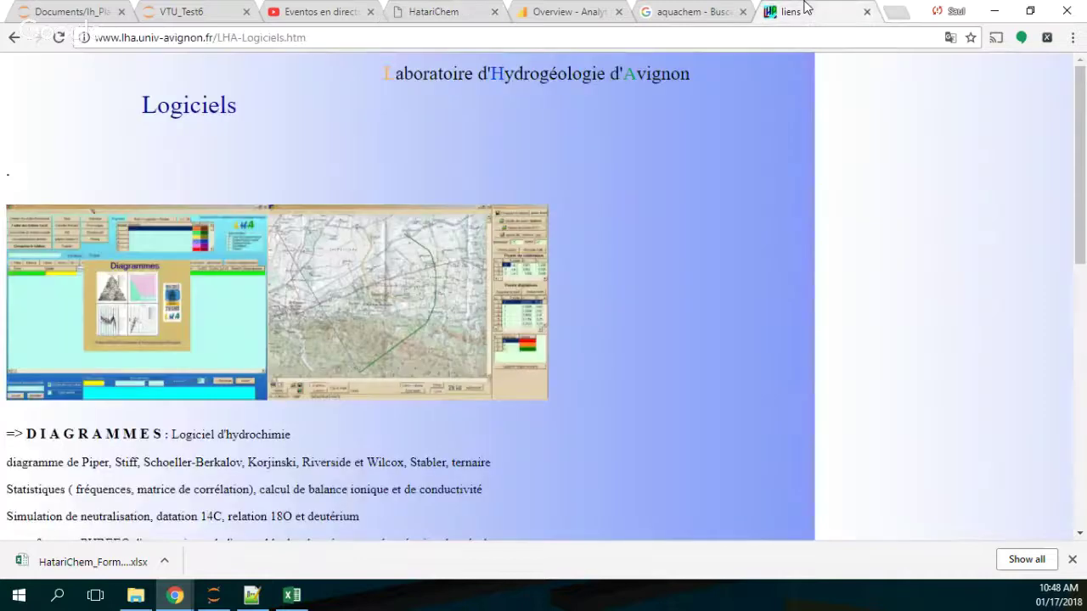
Open the Hatari Labs blog in a new tab and scroll through its recent posts.
{"action": "left_click", "coordinate": [896, 12]}
{"action": "type", "text": "ha"}
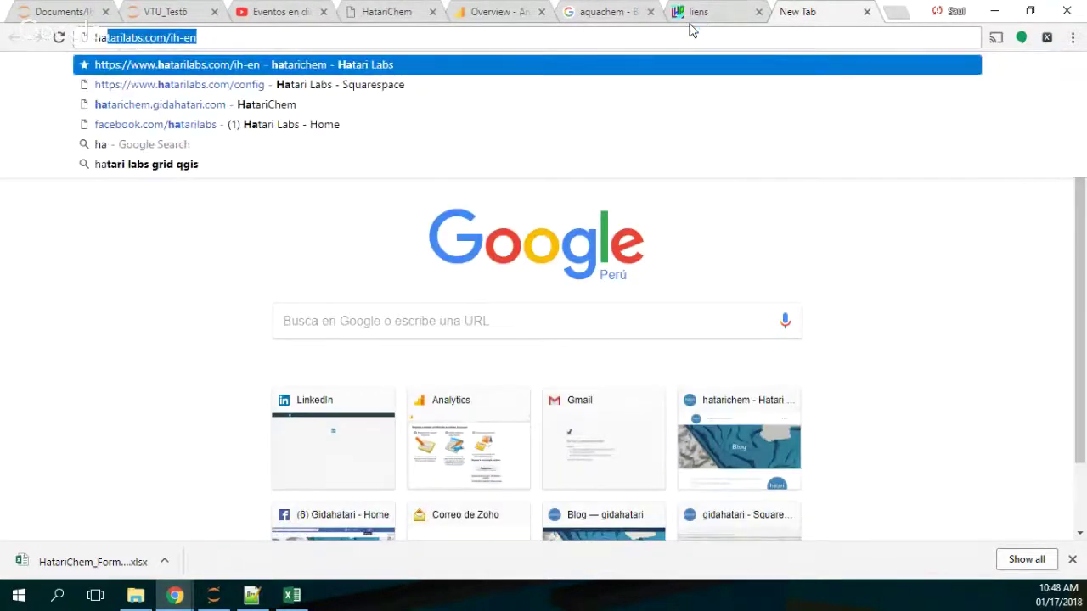
{"action": "key", "text": "Return"}
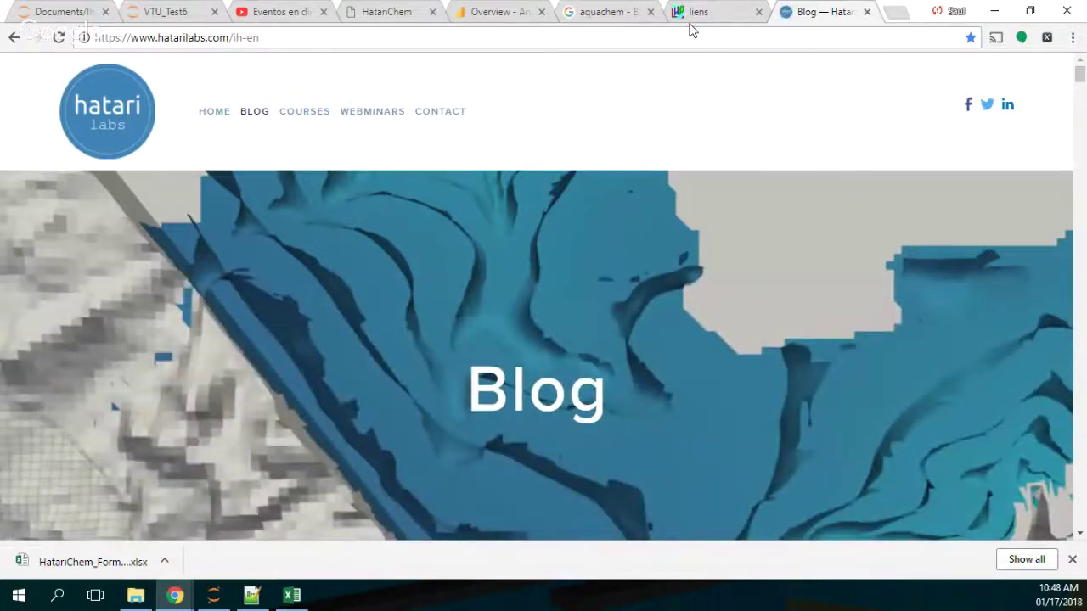
{"action": "scroll", "coordinate": [306, 340], "scroll_direction": "down", "scroll_amount": 3}
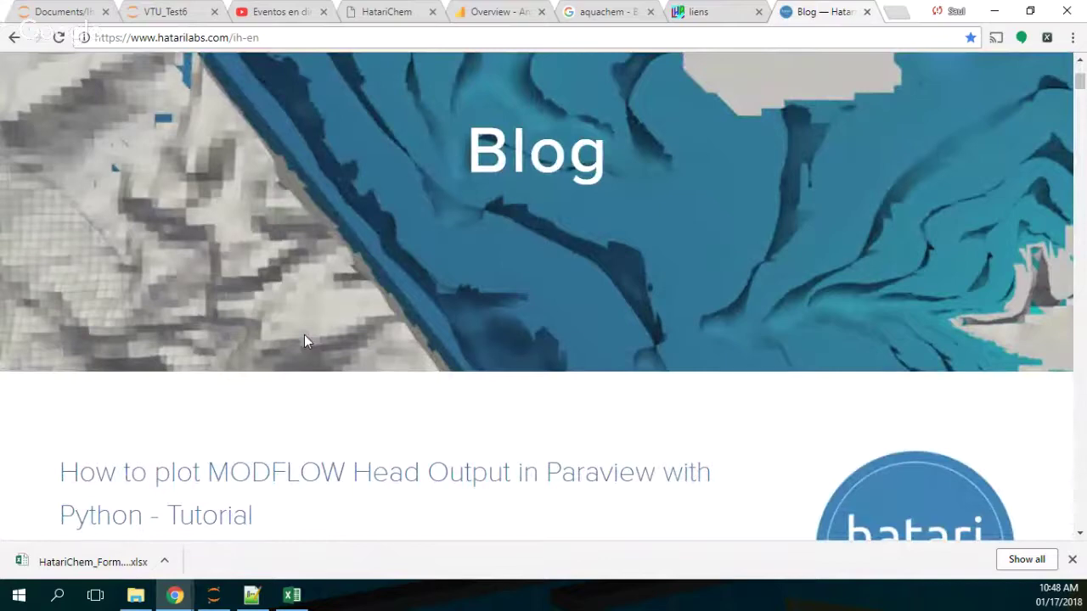
{"action": "scroll", "coordinate": [306, 341], "scroll_direction": "down", "scroll_amount": 3}
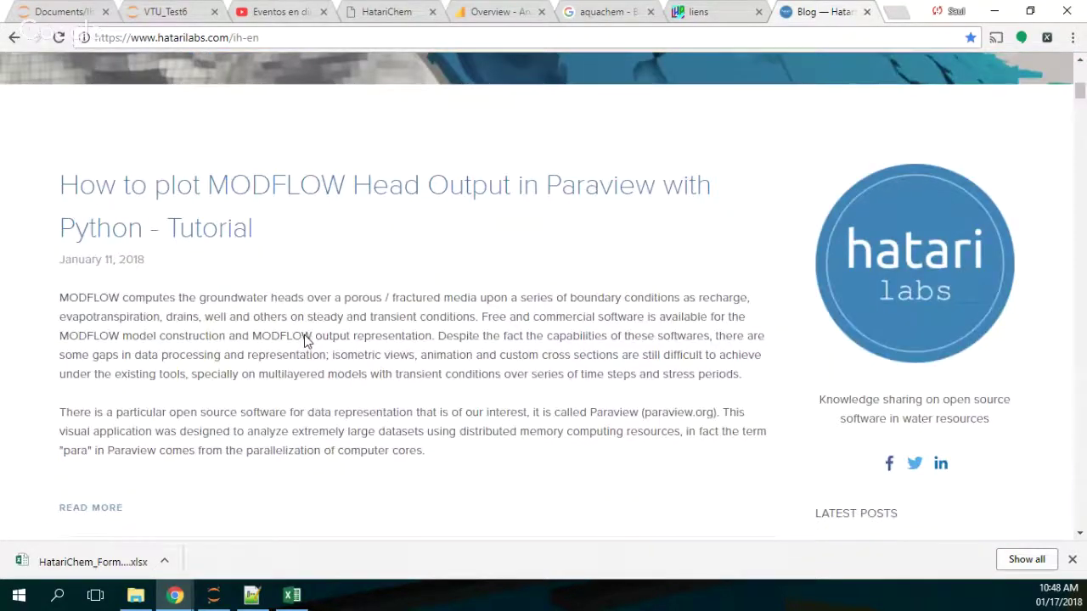
{"action": "scroll", "coordinate": [305, 340], "scroll_direction": "down", "scroll_amount": 5}
{"action": "scroll", "coordinate": [308, 341], "scroll_direction": "down", "scroll_amount": 4}
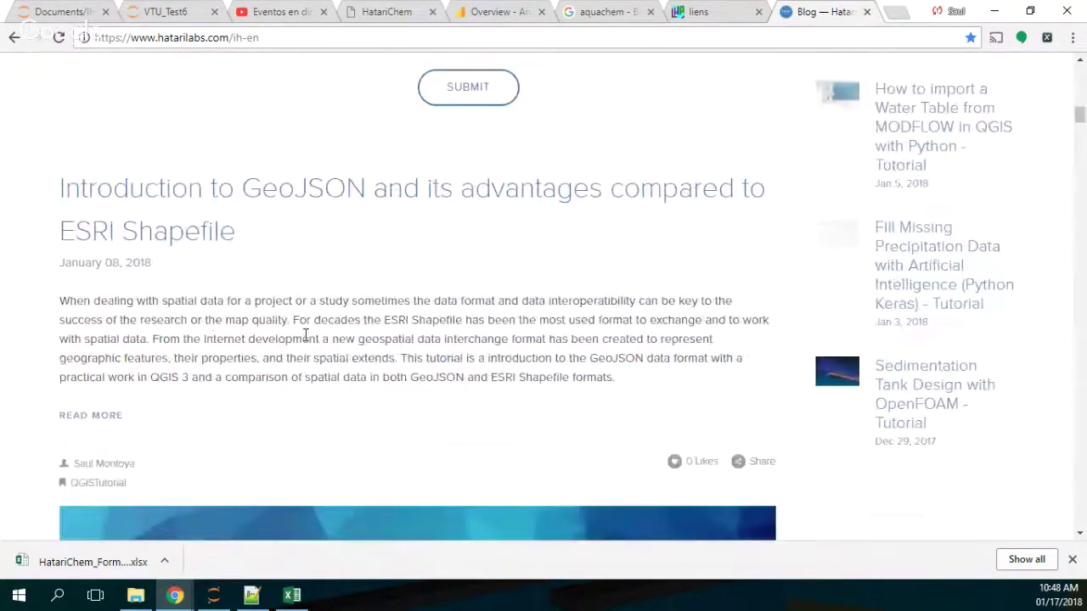
{"action": "scroll", "coordinate": [305, 338], "scroll_direction": "down", "scroll_amount": 1}
{"action": "scroll", "coordinate": [307, 340], "scroll_direction": "up", "scroll_amount": 4}
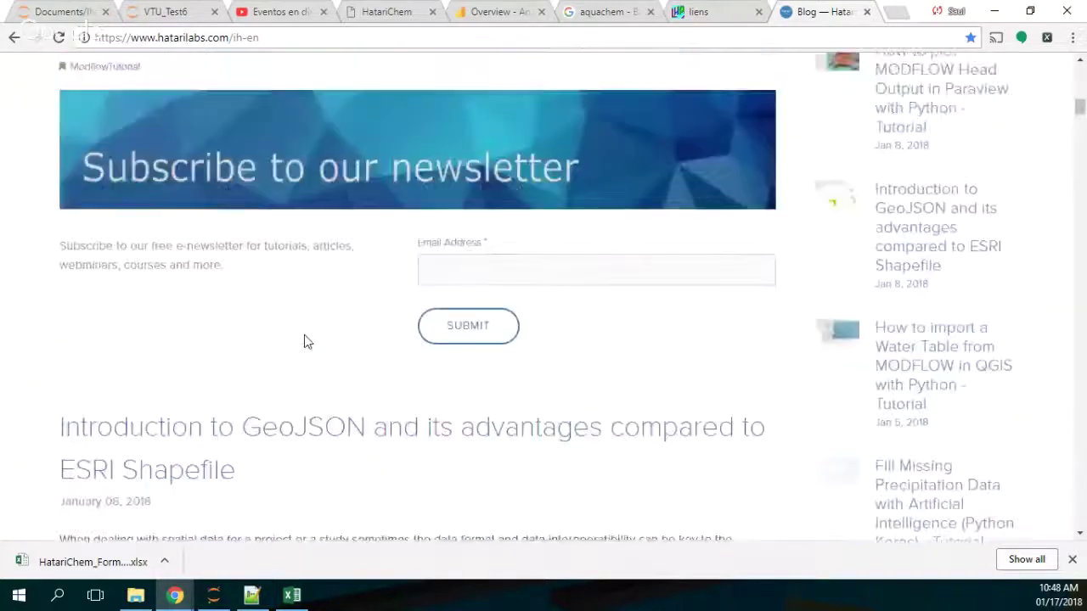
{"action": "scroll", "coordinate": [305, 340], "scroll_direction": "up", "scroll_amount": 4}
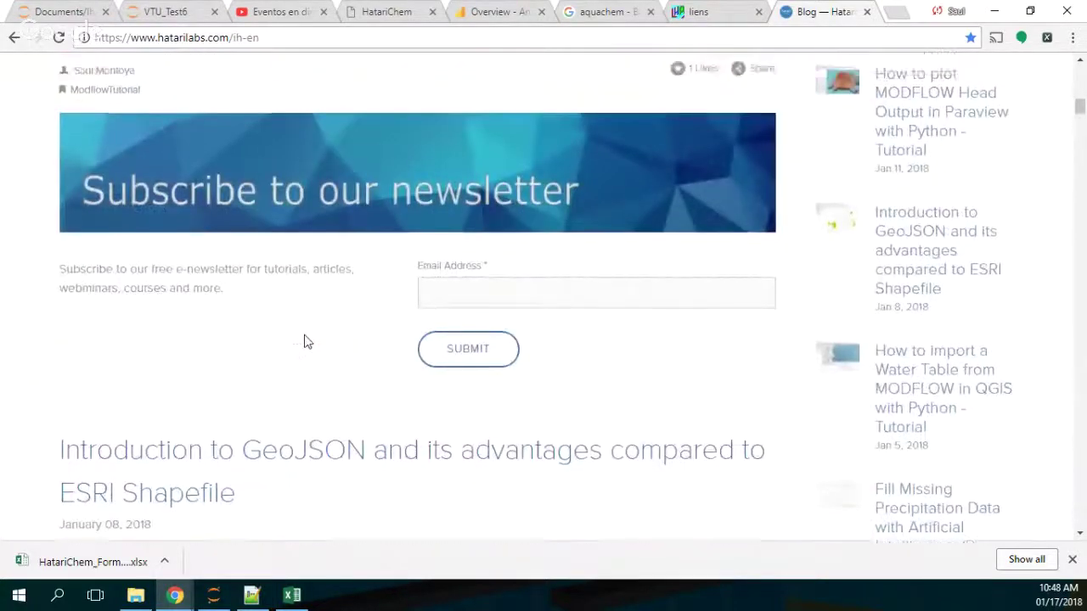
{"action": "scroll", "coordinate": [698, 311], "scroll_direction": "up", "scroll_amount": 1}
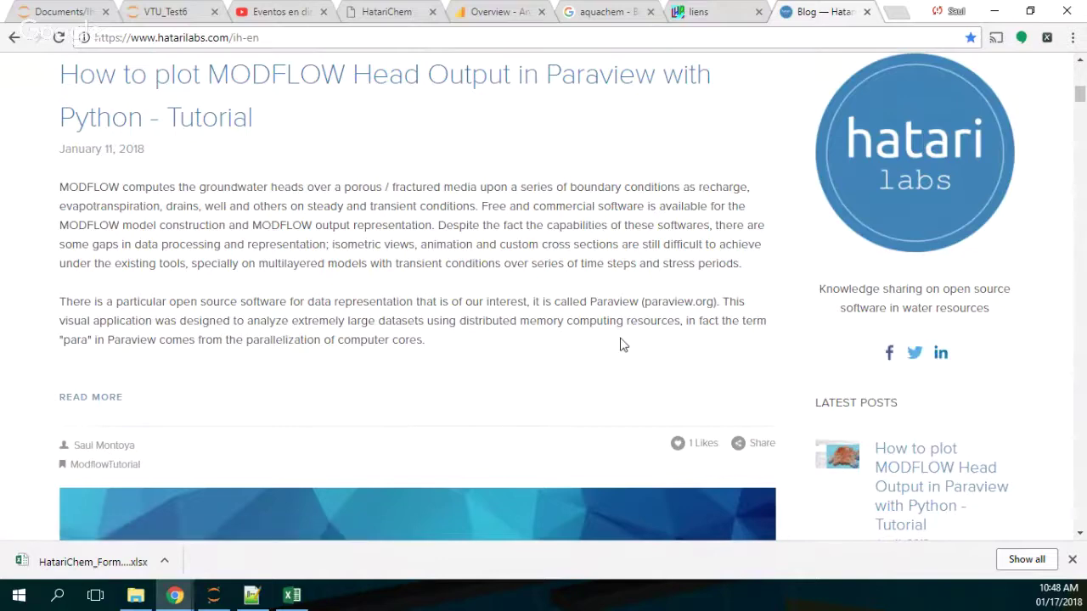
{"action": "scroll", "coordinate": [621, 344], "scroll_direction": "up", "scroll_amount": 4}
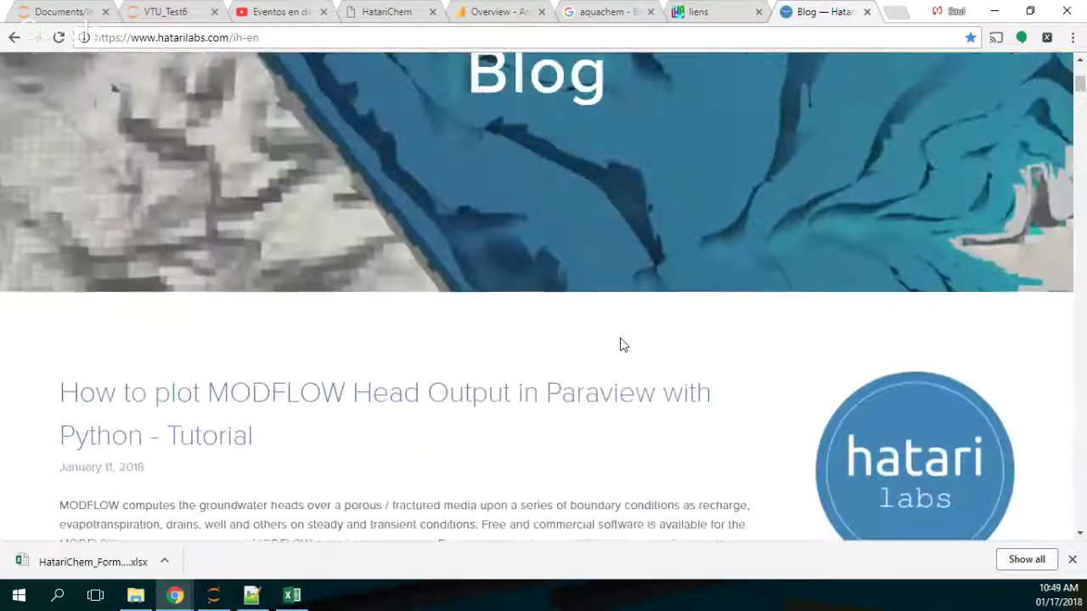
{"action": "scroll", "coordinate": [621, 344], "scroll_direction": "down", "scroll_amount": 6}
{"action": "scroll", "coordinate": [621, 344], "scroll_direction": "down", "scroll_amount": 2}
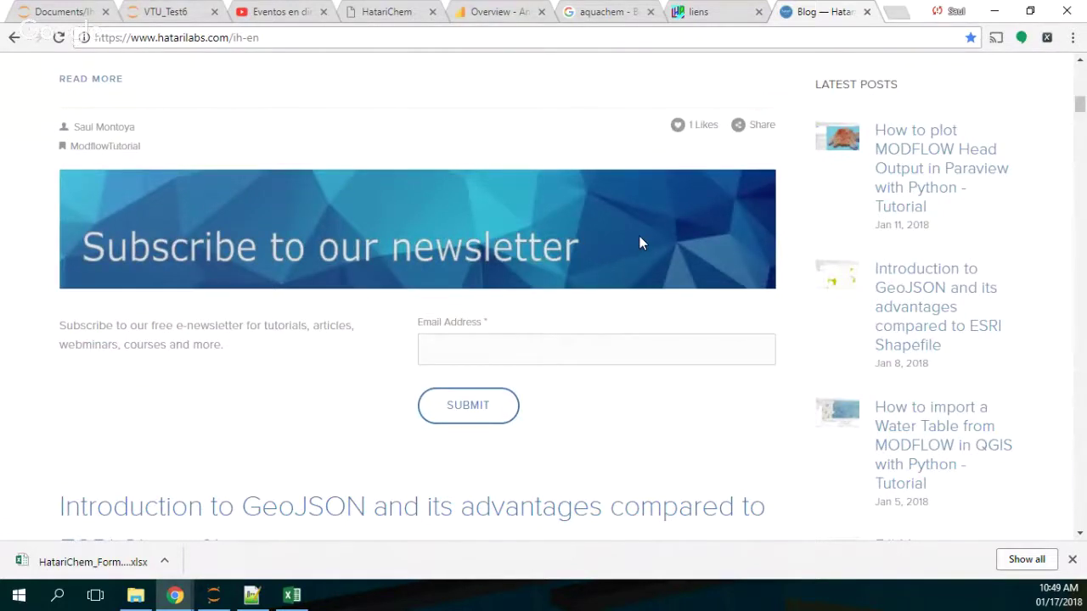
Return to the HatariChem Stiff diagram page showing the CHA-01, CHEX-01 and CHEX-03 diagrams.
{"action": "left_click", "coordinate": [399, 13]}
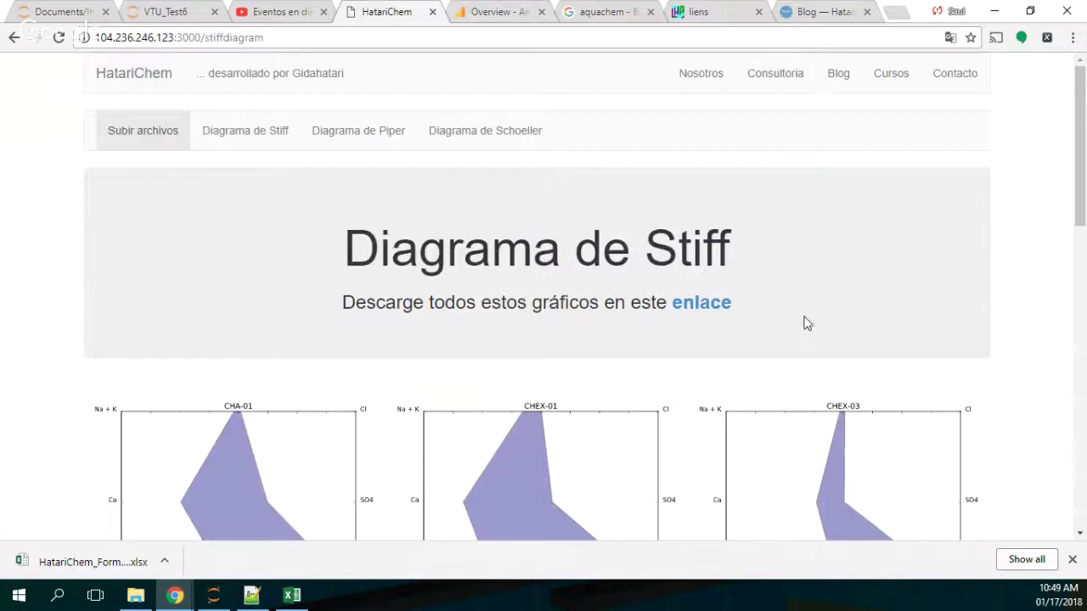